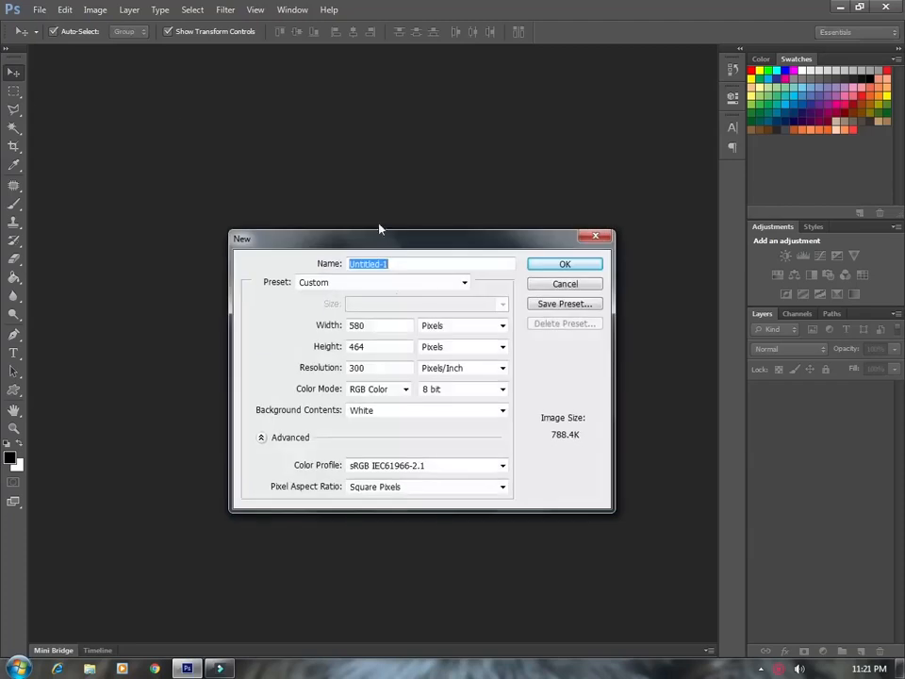
- Create a new document named Typography, 580 × 464 pixels at 300 pixels/inch with a white background, and fit it to the screen
{"action": "type", "text": "Typography"}
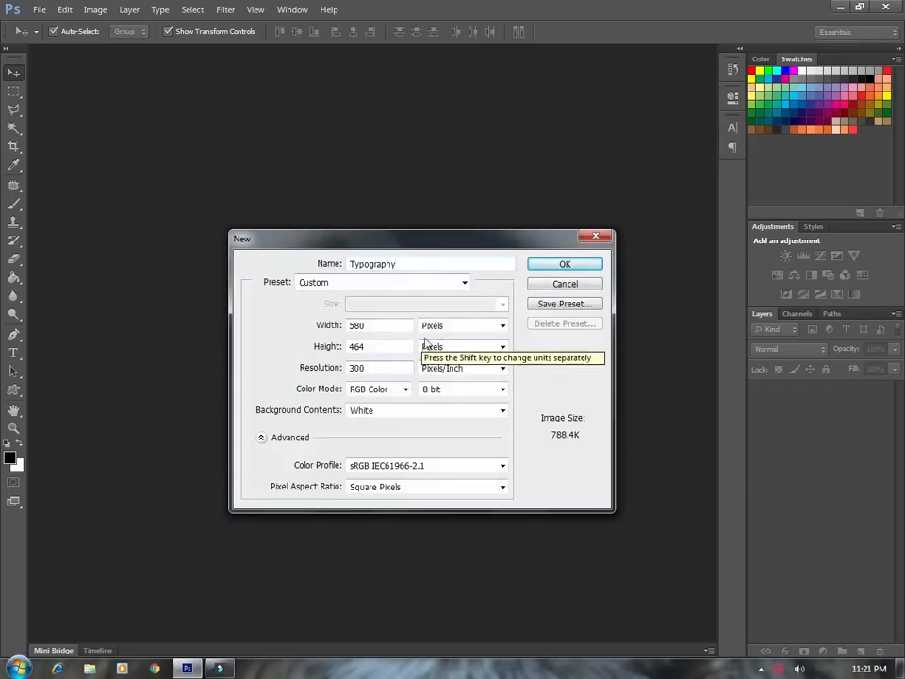
{"action": "left_click", "coordinate": [565, 266]}
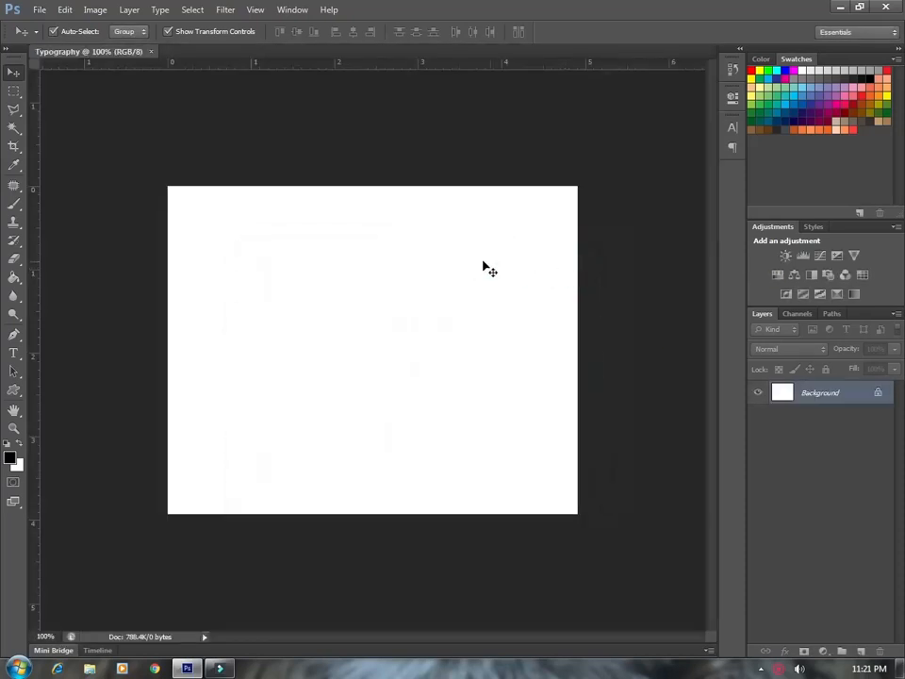
{"action": "key", "text": "ctrl+0"}
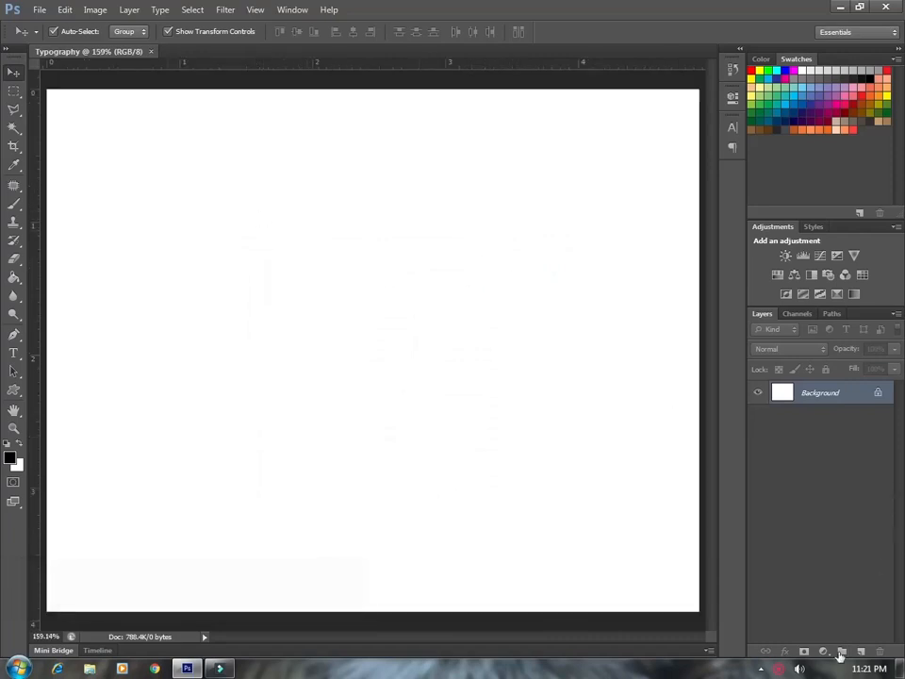
- Add a Solid Color fill layer above the background with the colour #ff4444
{"action": "left_click", "coordinate": [822, 652]}
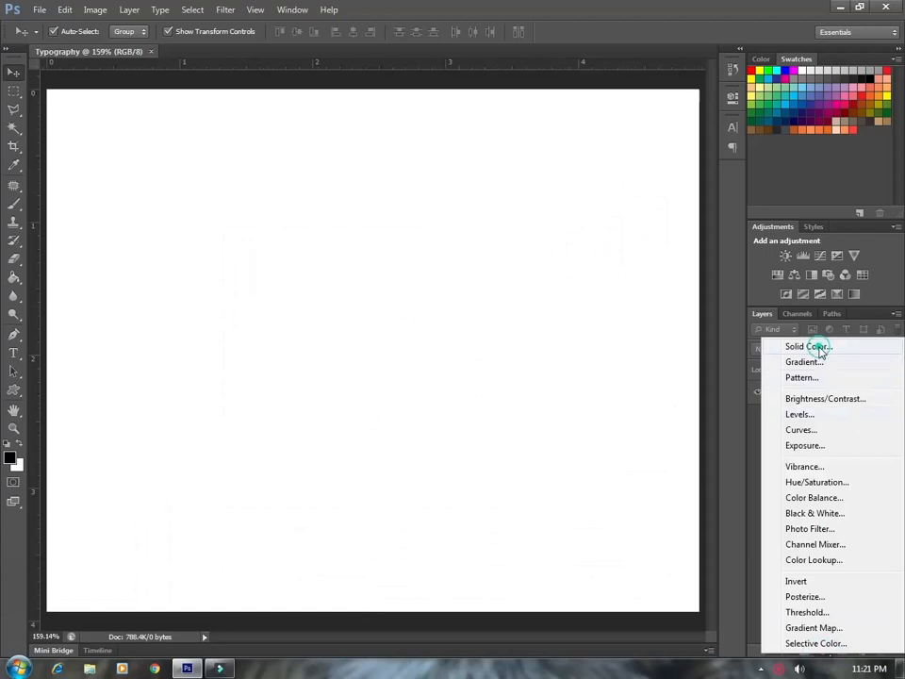
{"action": "left_click", "coordinate": [809, 346]}
{"action": "left_click", "coordinate": [799, 525]}
{"action": "type", "text": "ff4444"}
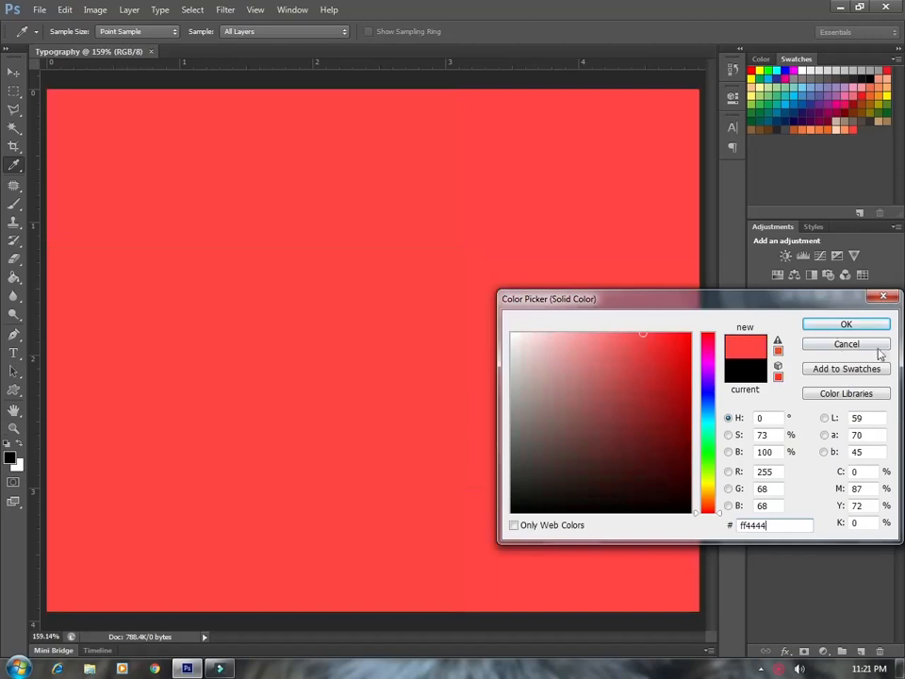
{"action": "left_click", "coordinate": [811, 325]}
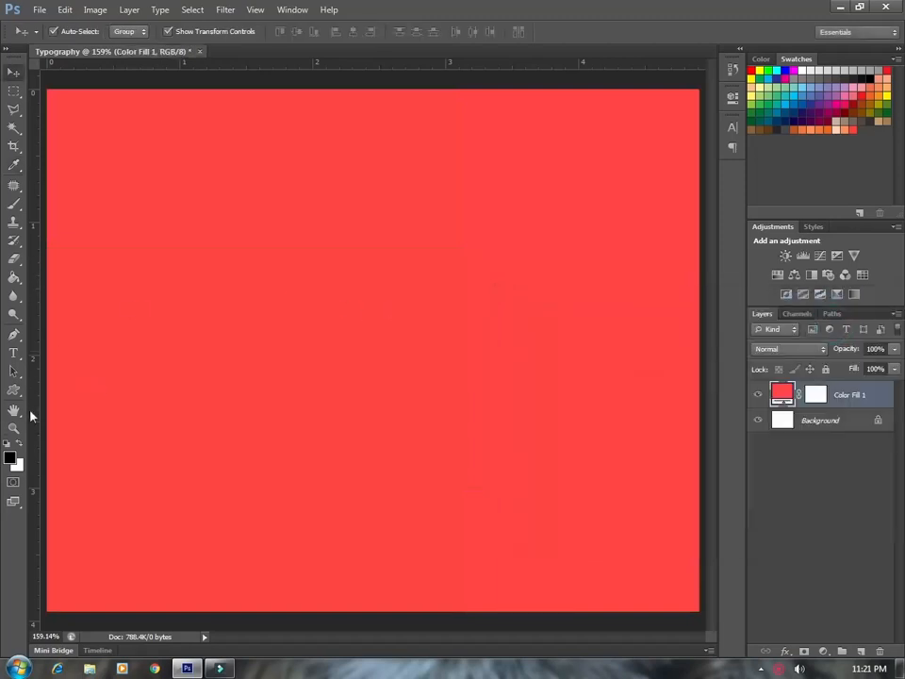
- Add the white text LOVE in Arial Bold on the canvas and set its size to 20 pt
{"action": "left_click", "coordinate": [13, 353]}
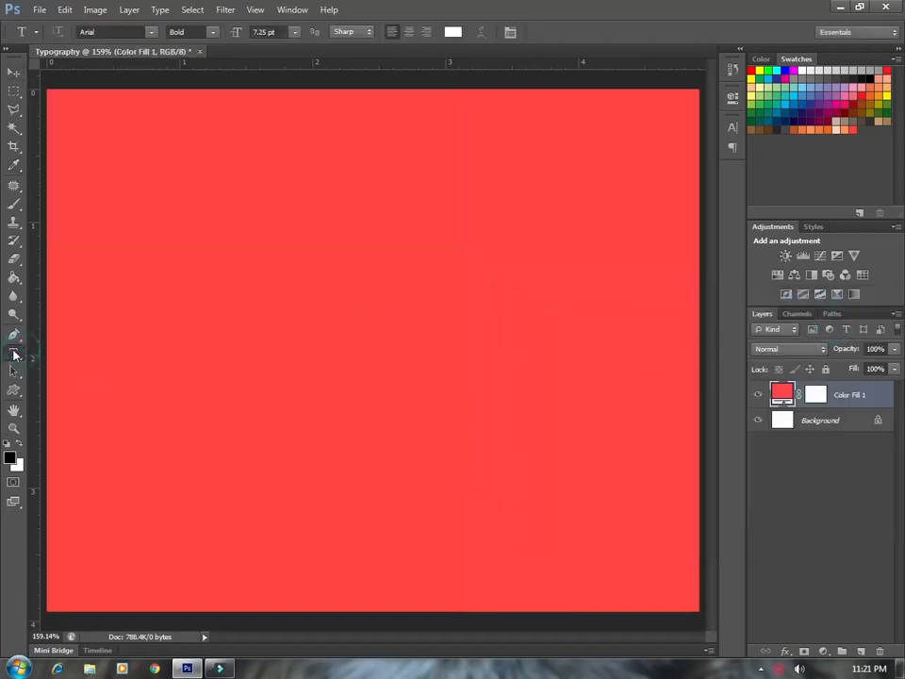
{"action": "left_click", "coordinate": [275, 312]}
{"action": "type", "text": "LOVE"}
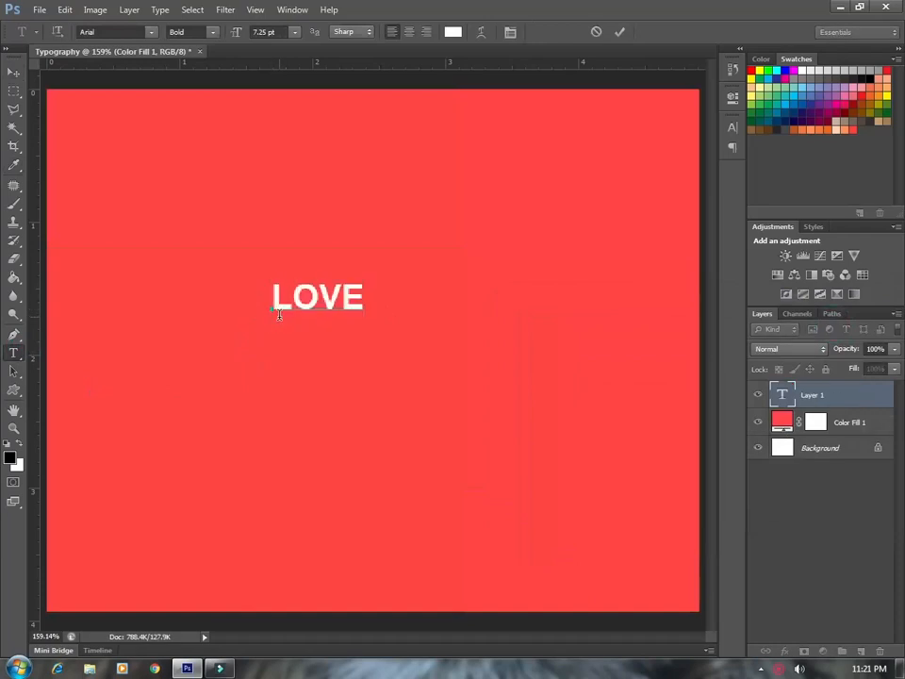
{"action": "key", "text": "ctrl+a"}
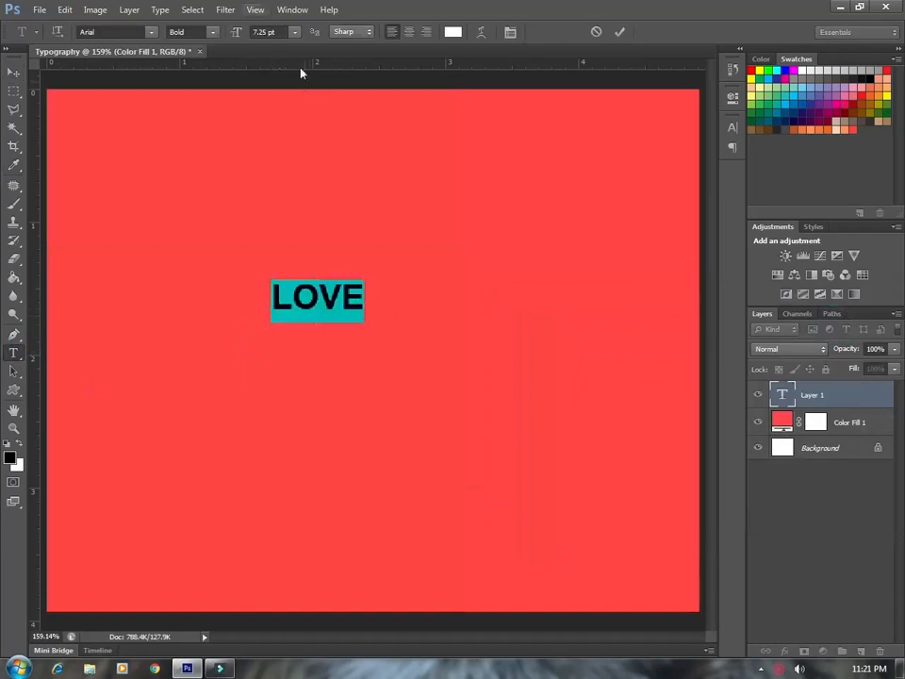
{"action": "left_click", "coordinate": [264, 32]}
{"action": "type", "text": "20"}
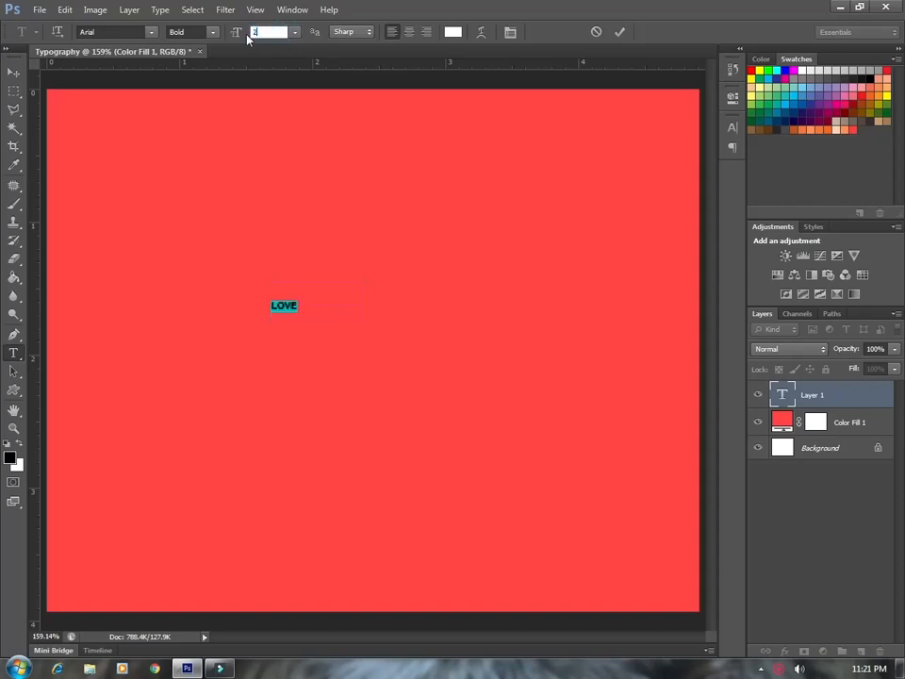
{"action": "left_click", "coordinate": [621, 34]}
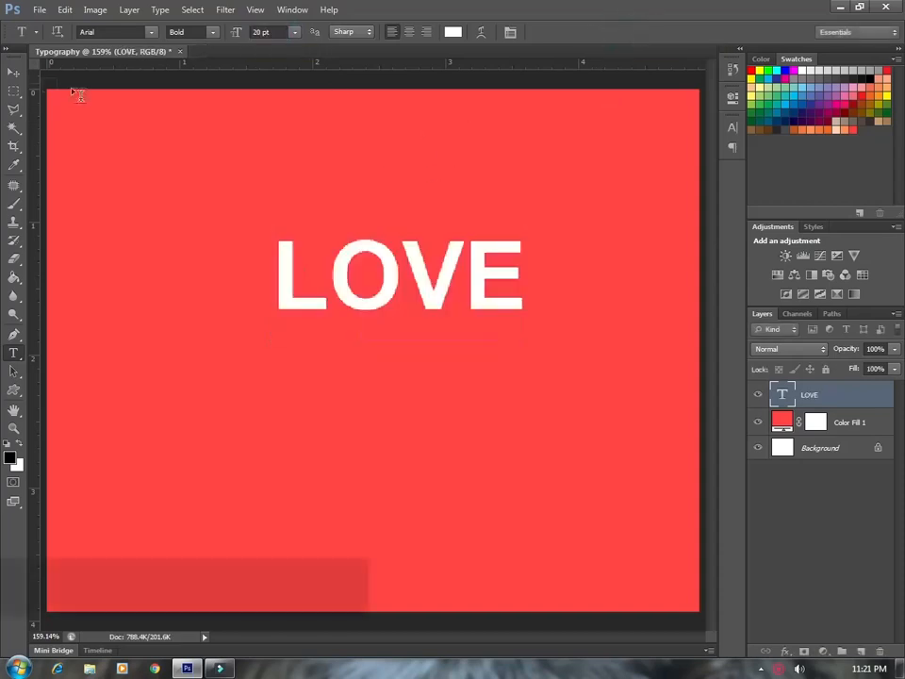
- Transform the LOVE text to 110% width, -29° rotation and 25° horizontal skew, and shift it toward the left side of the canvas
{"action": "key", "text": "ctrl+t"}
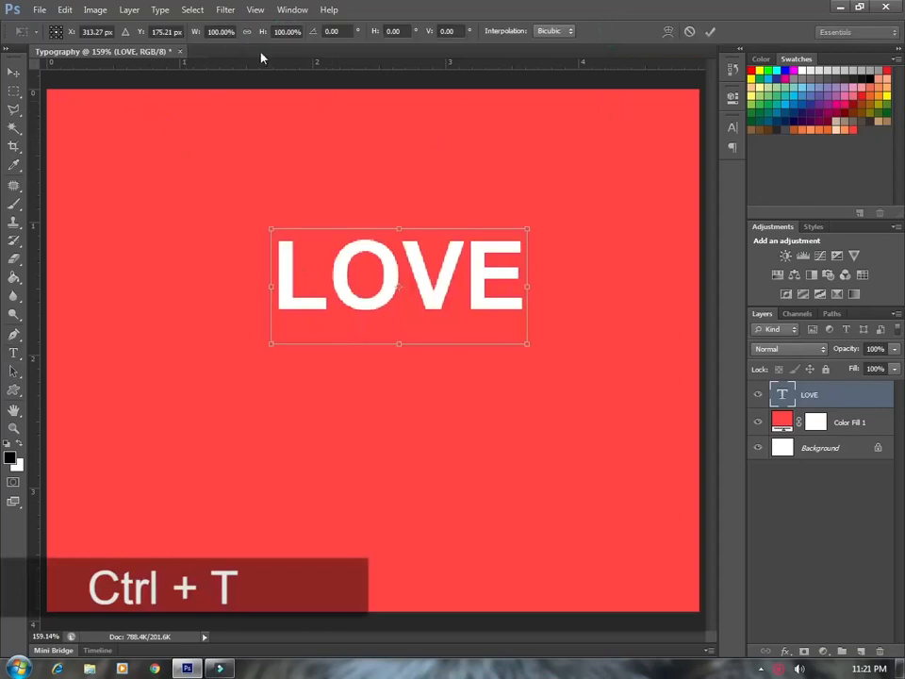
{"action": "left_click", "coordinate": [220, 31]}
{"action": "type", "text": "11"}
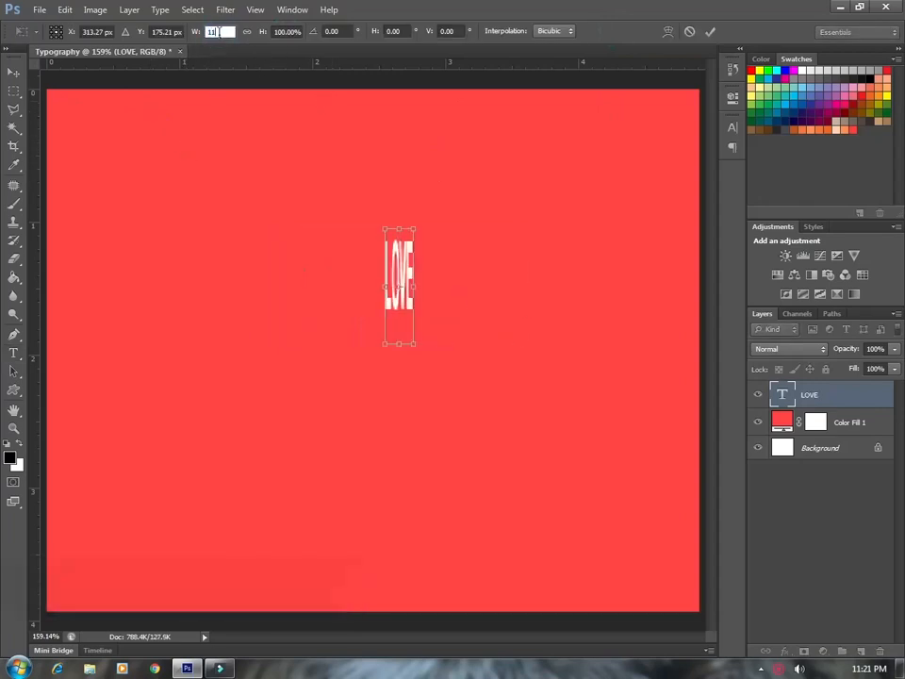
{"action": "type", "text": "0"}
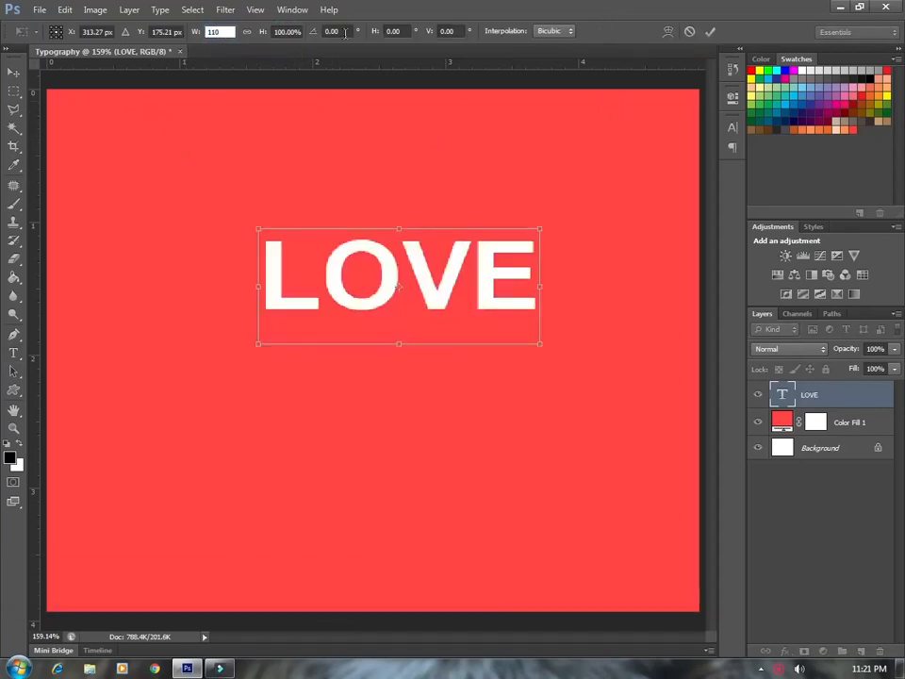
{"action": "left_click", "coordinate": [335, 31]}
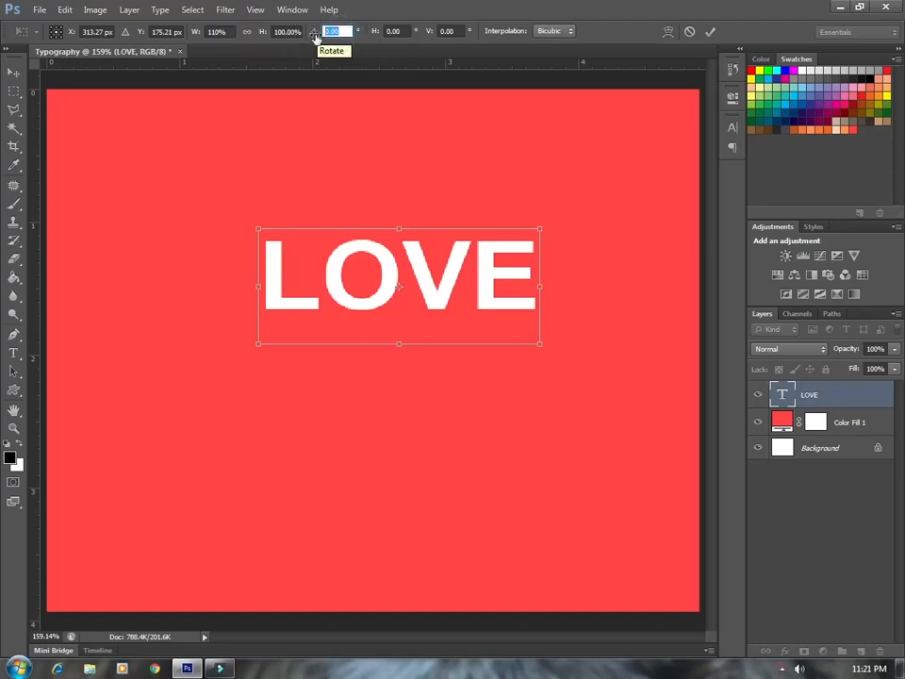
{"action": "type", "text": "-29"}
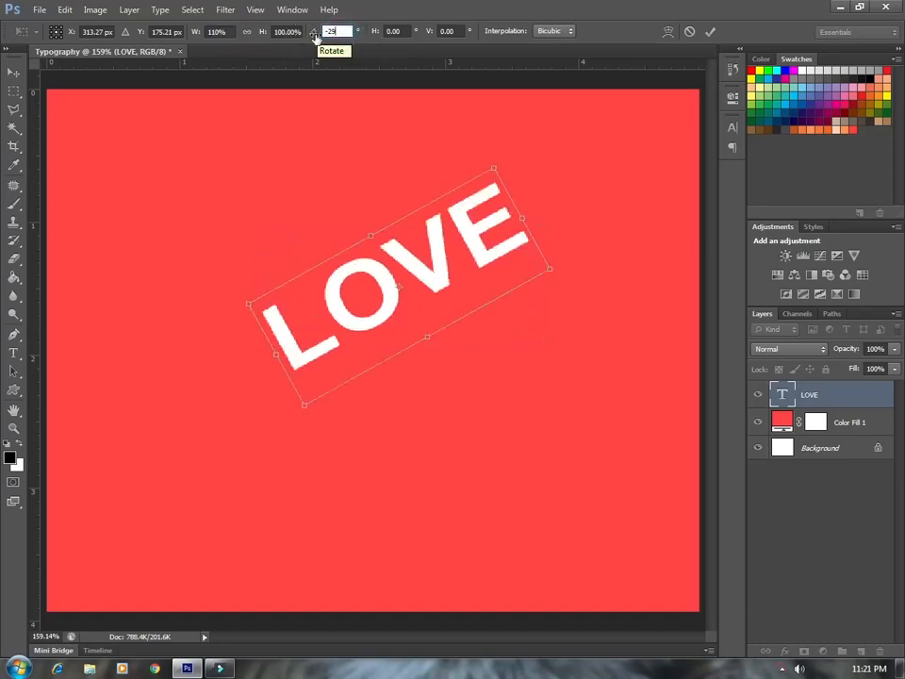
{"action": "left_click", "coordinate": [392, 30]}
{"action": "type", "text": "25"}
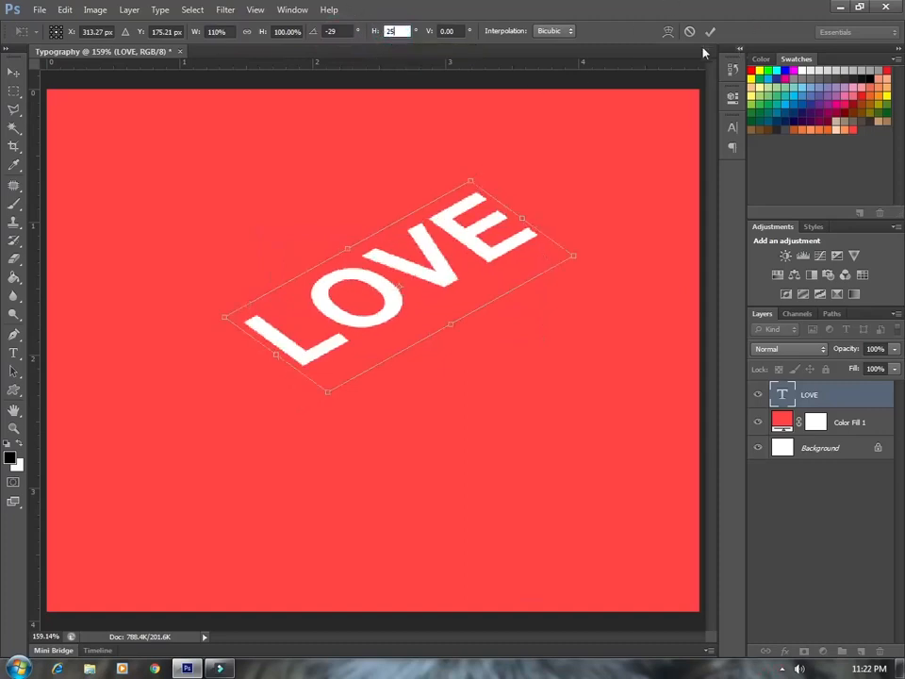
{"action": "left_click", "coordinate": [711, 33]}
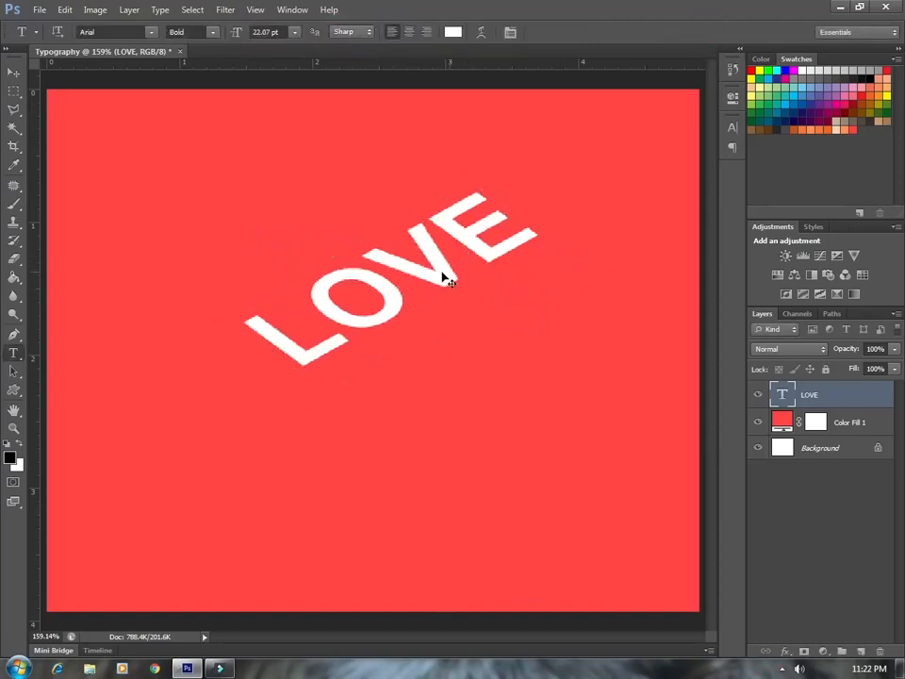
{"action": "left_click_drag", "start_coordinate": [440, 275], "coordinate": [365, 298]}
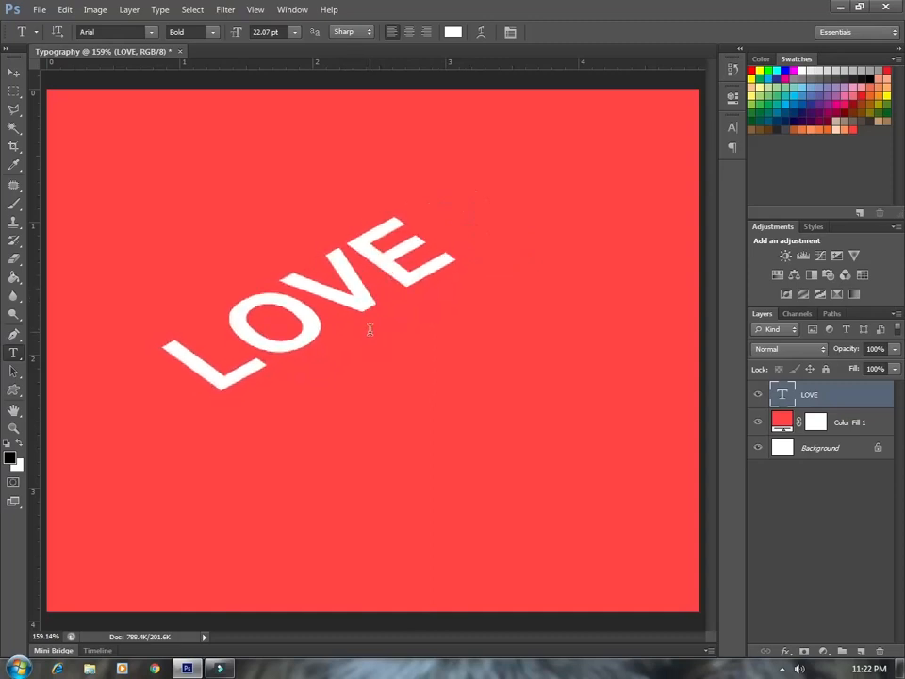
- Draw a black rectangle shape of about 484 × 101 px below the LOVE text, near the canvas's lower edge
{"action": "scroll", "coordinate": [364, 327], "scroll_direction": "down", "scroll_amount": 3}
{"action": "left_click", "coordinate": [13, 390]}
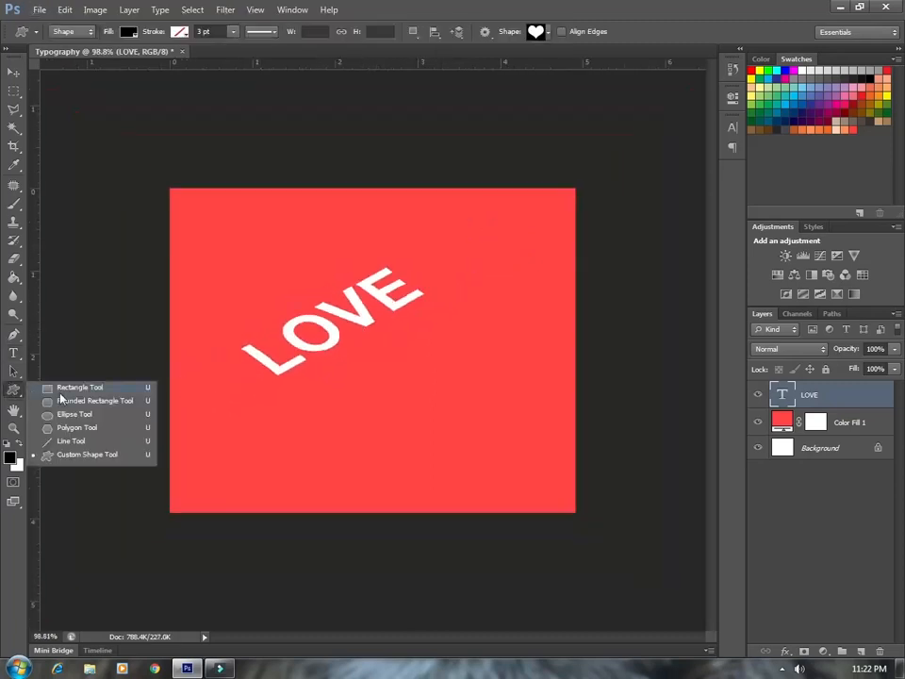
{"action": "left_click", "coordinate": [66, 384]}
{"action": "left_click_drag", "start_coordinate": [218, 439], "coordinate": [553, 509]}
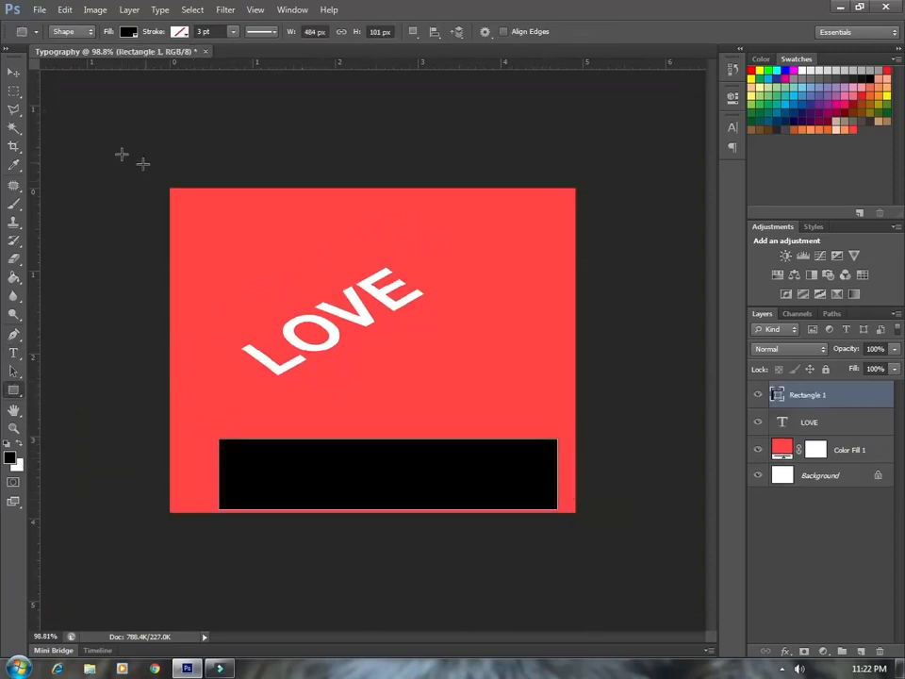
- Rotate the black rectangle by -30° and move it up against the lower edge of the slanted LOVE text
{"action": "key", "text": "ctrl+t"}
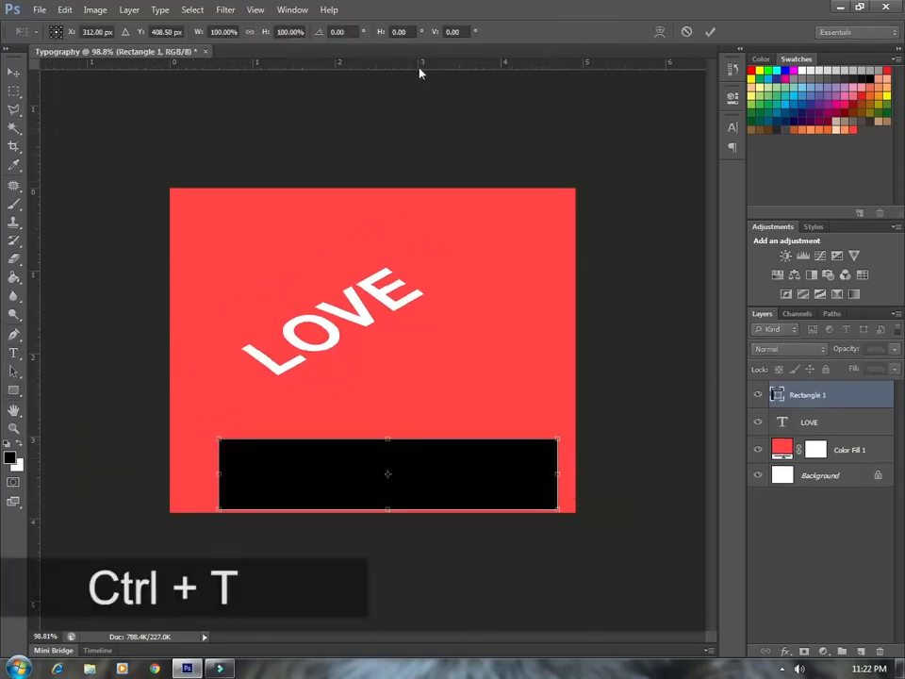
{"action": "left_click", "coordinate": [345, 33]}
{"action": "left_click", "coordinate": [319, 34]}
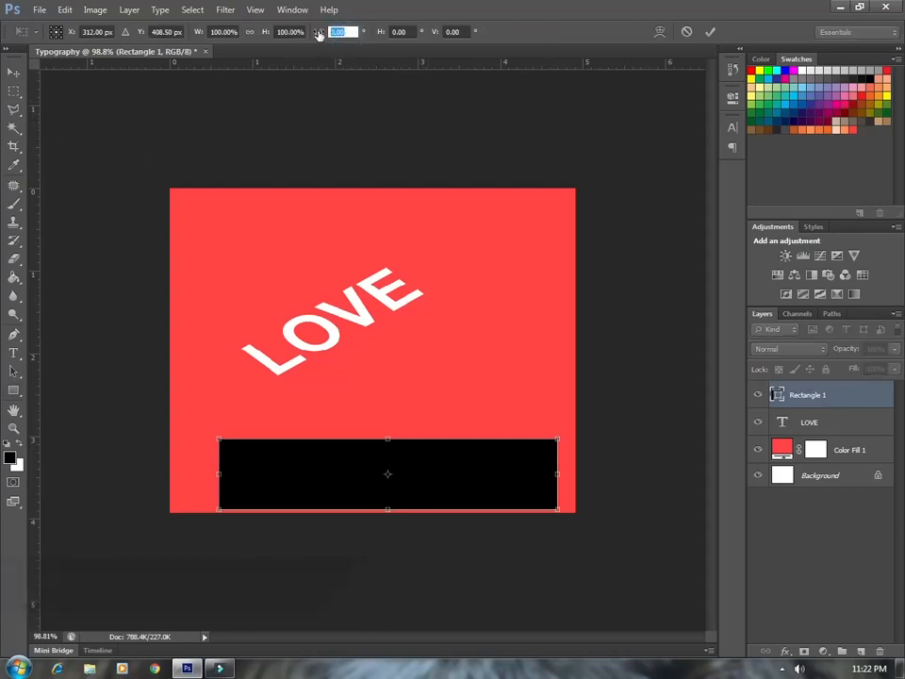
{"action": "type", "text": "-30"}
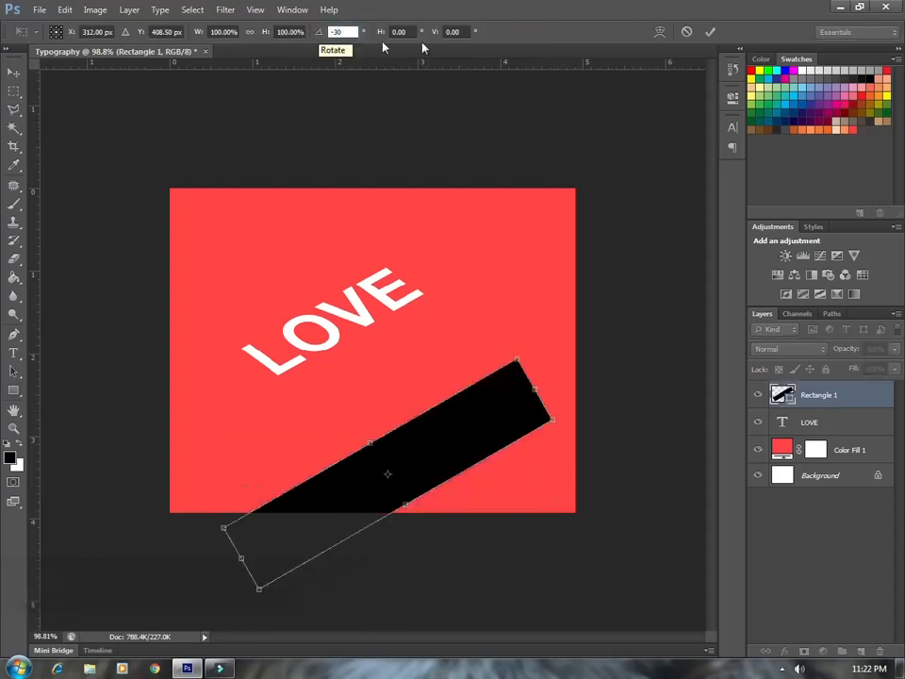
{"action": "left_click_drag", "start_coordinate": [479, 436], "coordinate": [383, 381]}
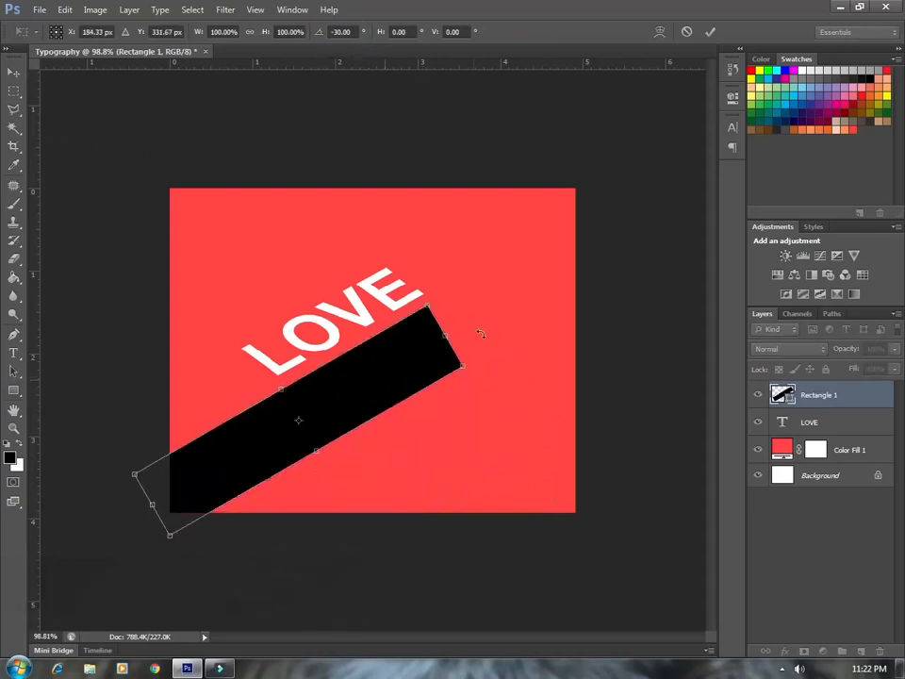
- Stretch the rotated rectangle to about 154% width and 109% height so it spans the canvas diagonally, apply the transform and deselect the layer
{"action": "left_click_drag", "start_coordinate": [450, 334], "coordinate": [600, 237]}
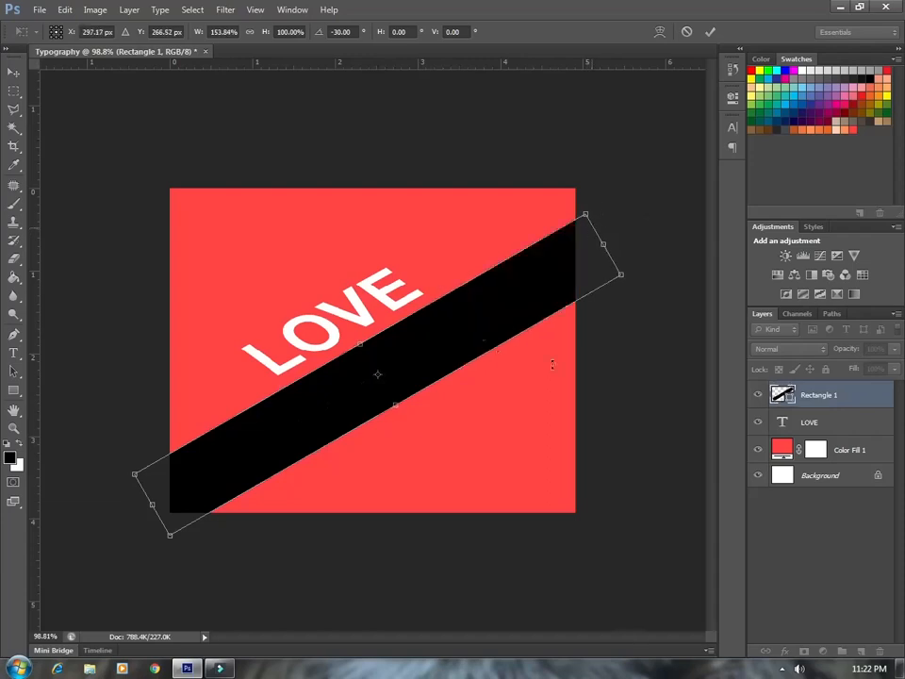
{"action": "left_click_drag", "start_coordinate": [362, 342], "coordinate": [358, 337]}
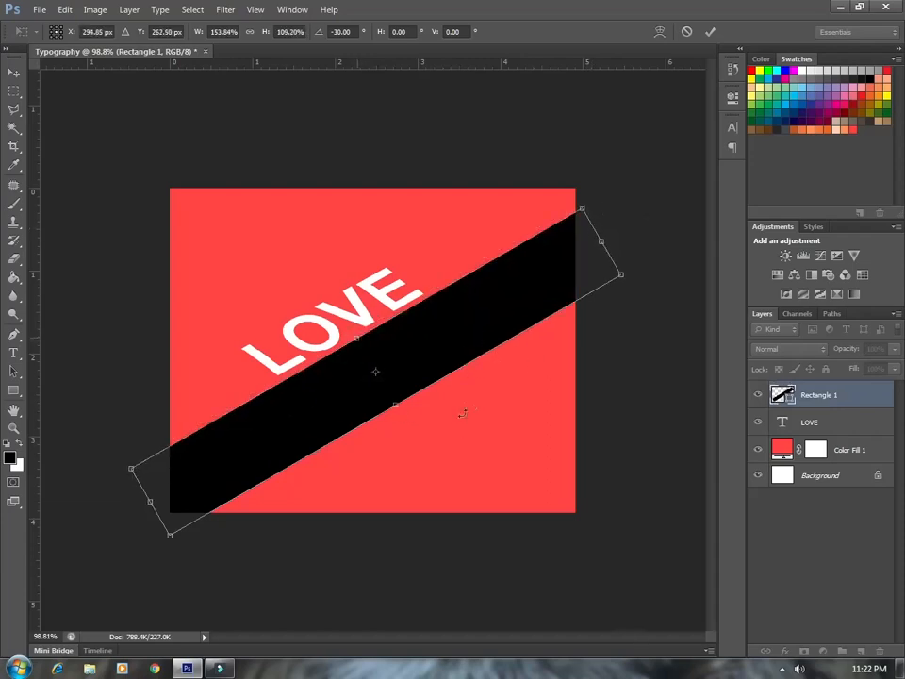
{"action": "left_click", "coordinate": [711, 34]}
{"action": "left_click", "coordinate": [13, 73]}
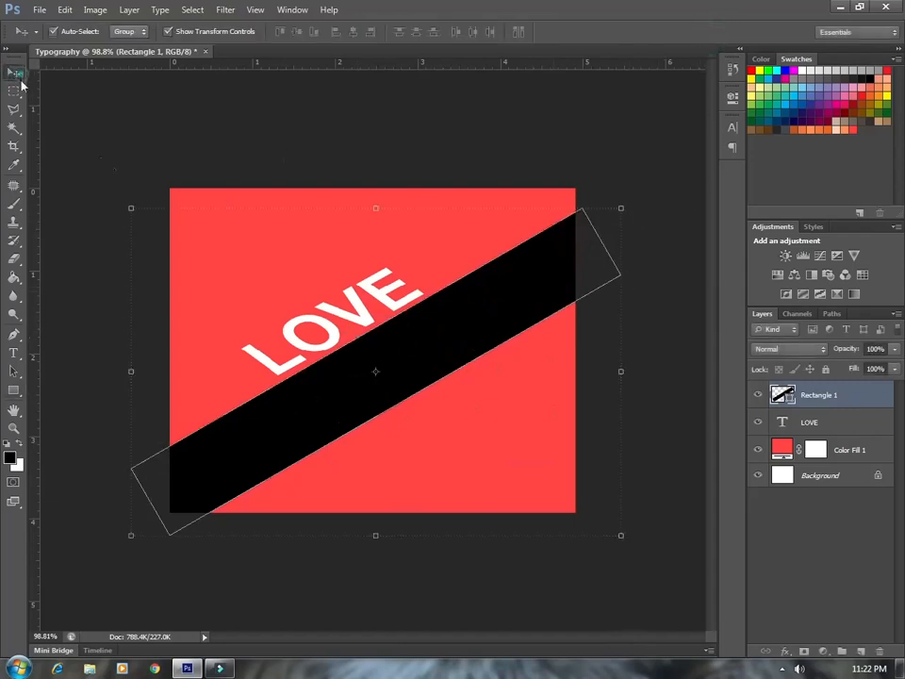
{"action": "left_click", "coordinate": [668, 309]}
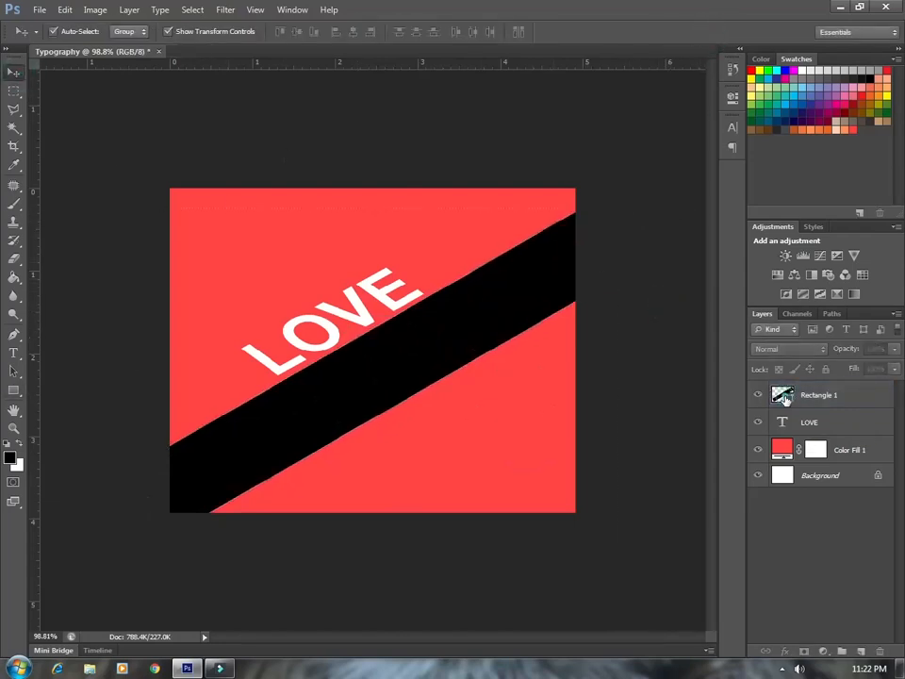
- Change the rectangle's fill to the background red #ff4444, sampled from the canvas
{"action": "double_click", "coordinate": [785, 400]}
{"action": "left_click", "coordinate": [307, 237]}
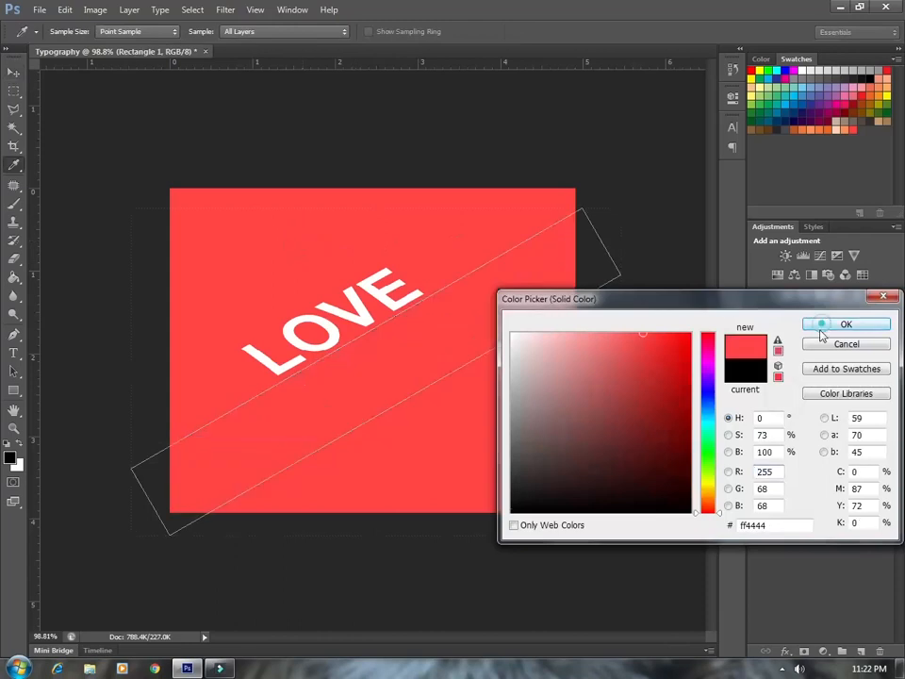
{"action": "left_click", "coordinate": [821, 333]}
- Add a black Color Overlay at 45% opacity to the diagonal rectangle
{"action": "left_click", "coordinate": [793, 652]}
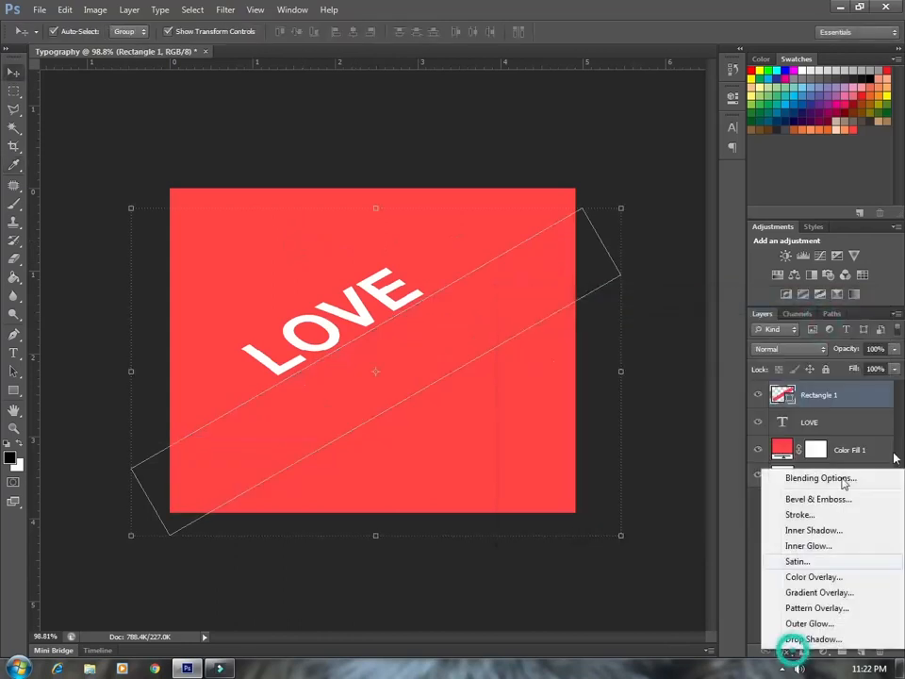
{"action": "left_click", "coordinate": [818, 577]}
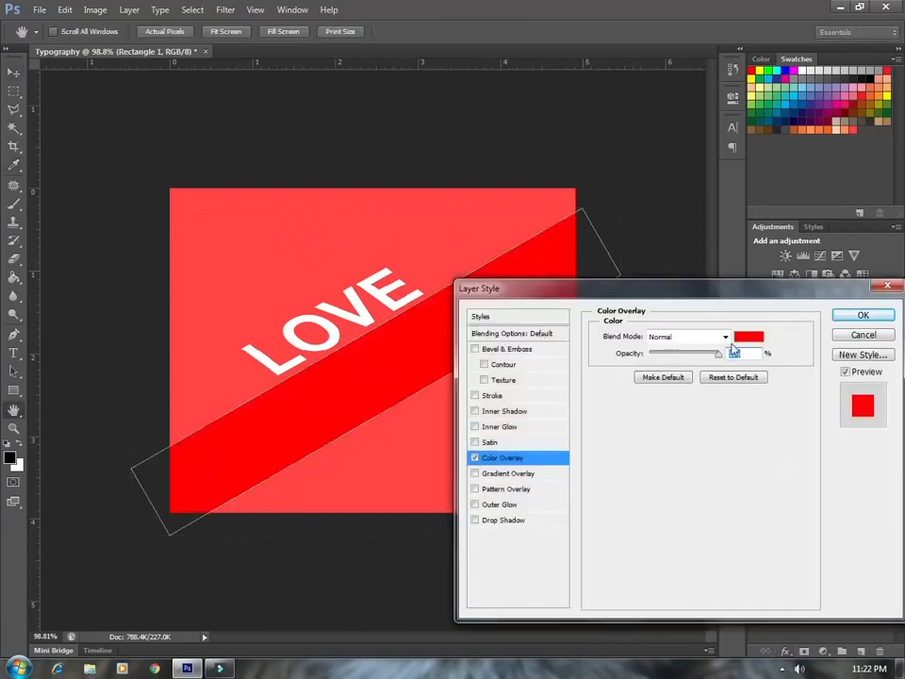
{"action": "left_click", "coordinate": [748, 338]}
{"action": "left_click_drag", "start_coordinate": [578, 442], "coordinate": [422, 576]}
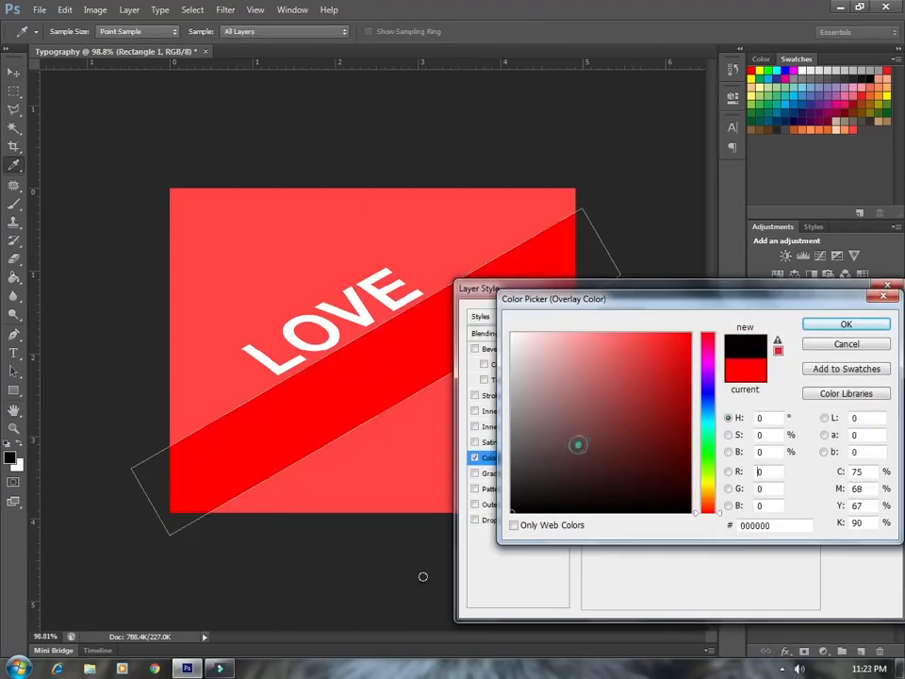
{"action": "left_click", "coordinate": [857, 326]}
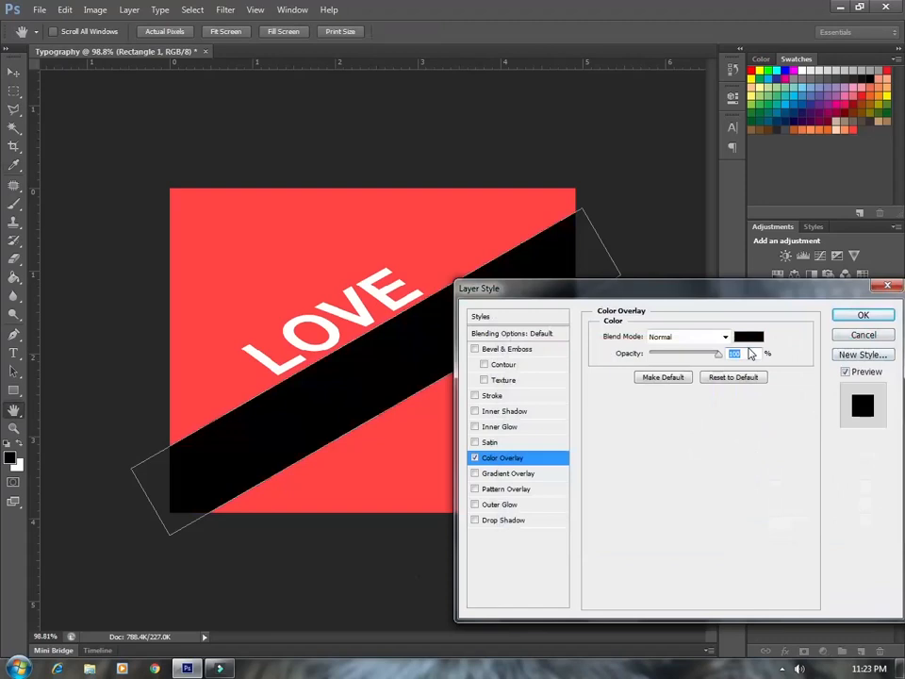
{"action": "type", "text": "45"}
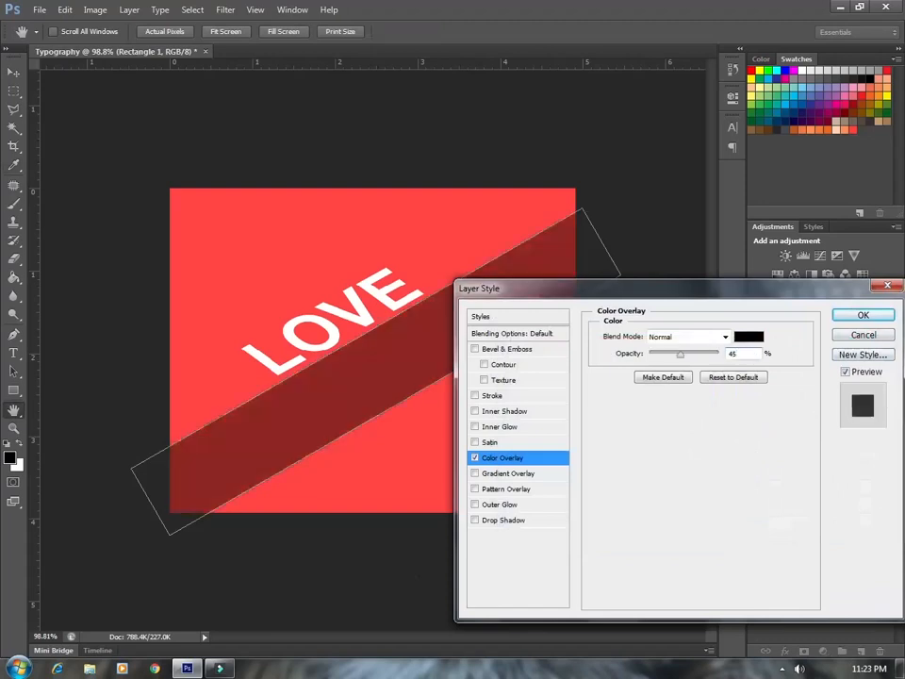
- Add a Gradient Overlay to the diagonal band using a black-to-transparent gradient with a short transition near the middle
{"action": "left_click", "coordinate": [528, 471]}
{"action": "left_click", "coordinate": [680, 372]}
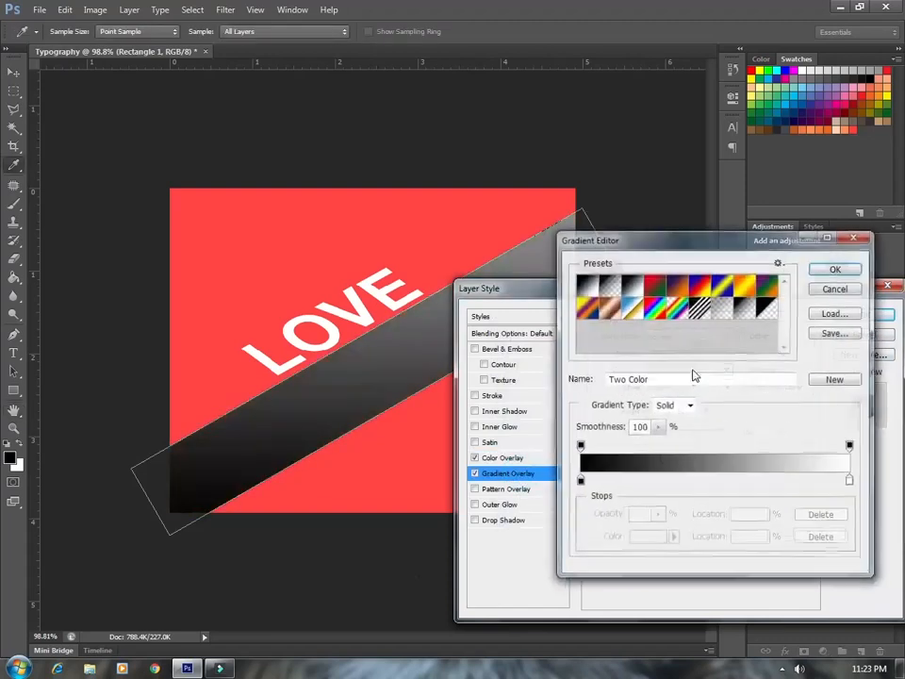
{"action": "left_click", "coordinate": [766, 309]}
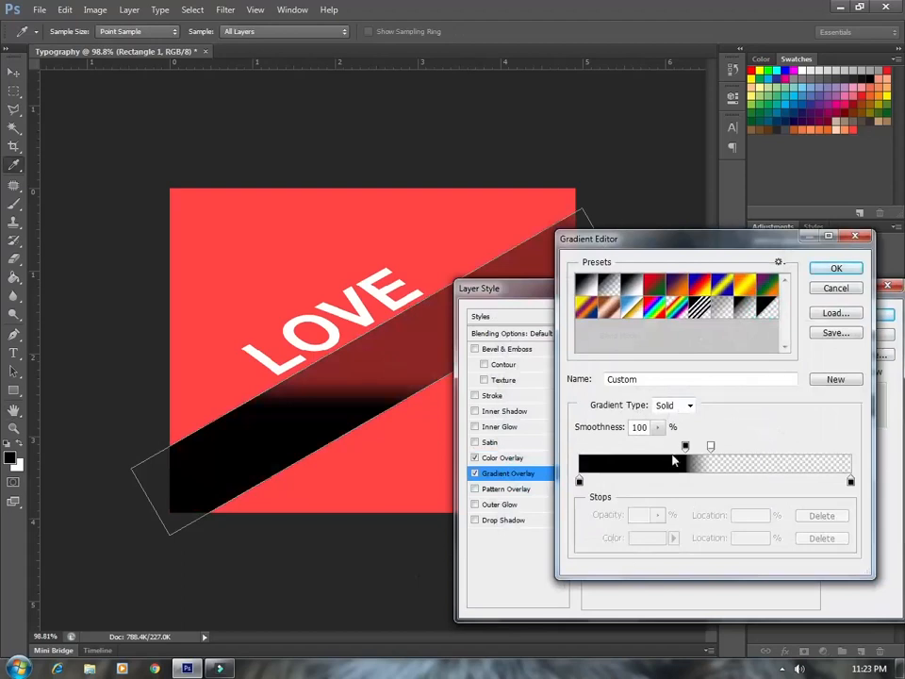
{"action": "left_click", "coordinate": [835, 268]}
- Set the gradient overlay's angle to 117°, apply the layer style and hide the band's path outline
{"action": "double_click", "coordinate": [697, 412]}
{"action": "type", "text": "117"}
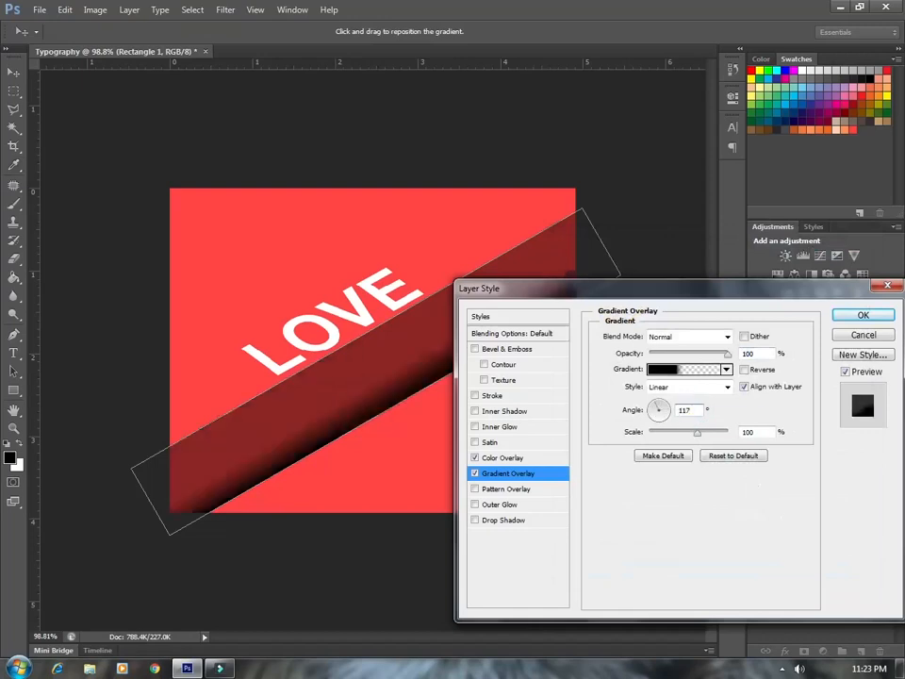
{"action": "left_click_drag", "start_coordinate": [619, 300], "coordinate": [618, 257]}
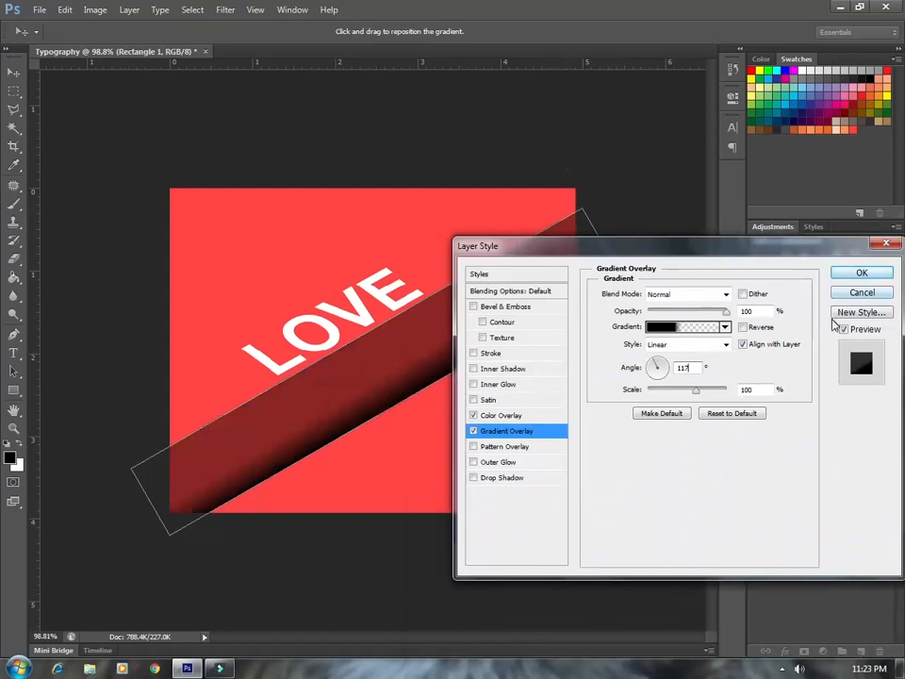
{"action": "left_click", "coordinate": [860, 274]}
{"action": "left_click", "coordinate": [675, 213]}
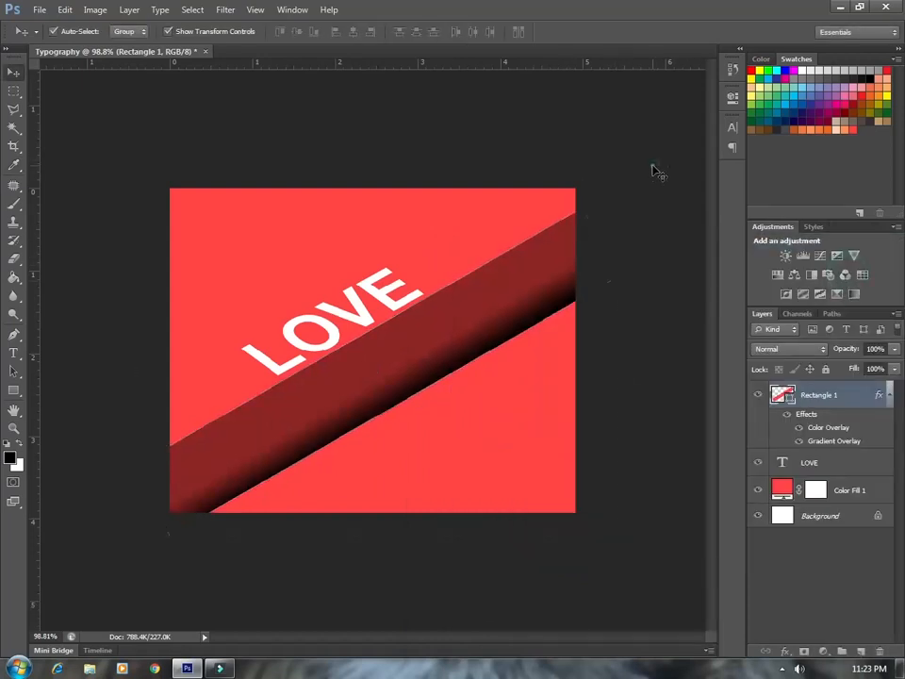
- Nudge the LOVE text down against the band's upper edge and place a duplicate of it diagonally above the original
{"action": "left_click", "coordinate": [375, 321]}
{"action": "left_click_drag", "start_coordinate": [367, 314], "coordinate": [371, 317]}
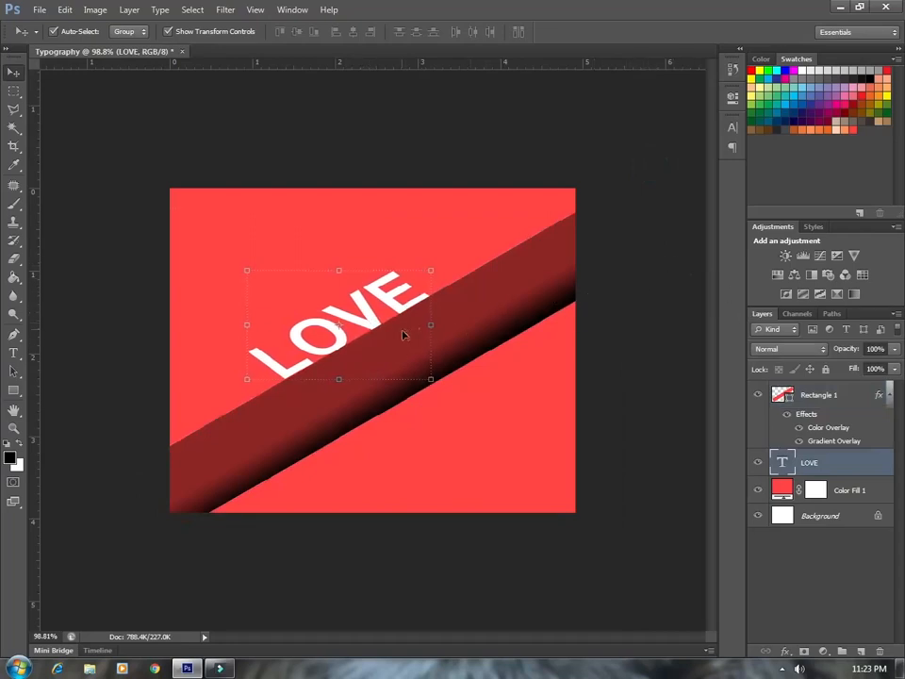
{"action": "left_click_drag", "start_coordinate": [303, 344], "coordinate": [253, 322]}
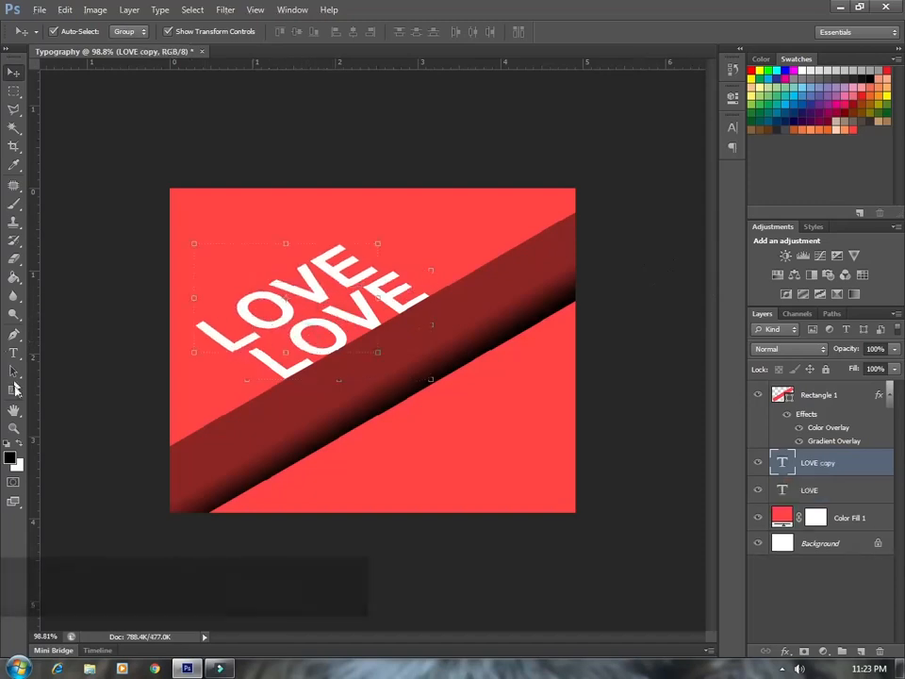
- Replace the duplicated text with "LET'S FALL IN"
{"action": "left_click", "coordinate": [14, 353]}
{"action": "left_click_drag", "start_coordinate": [356, 257], "coordinate": [214, 330]}
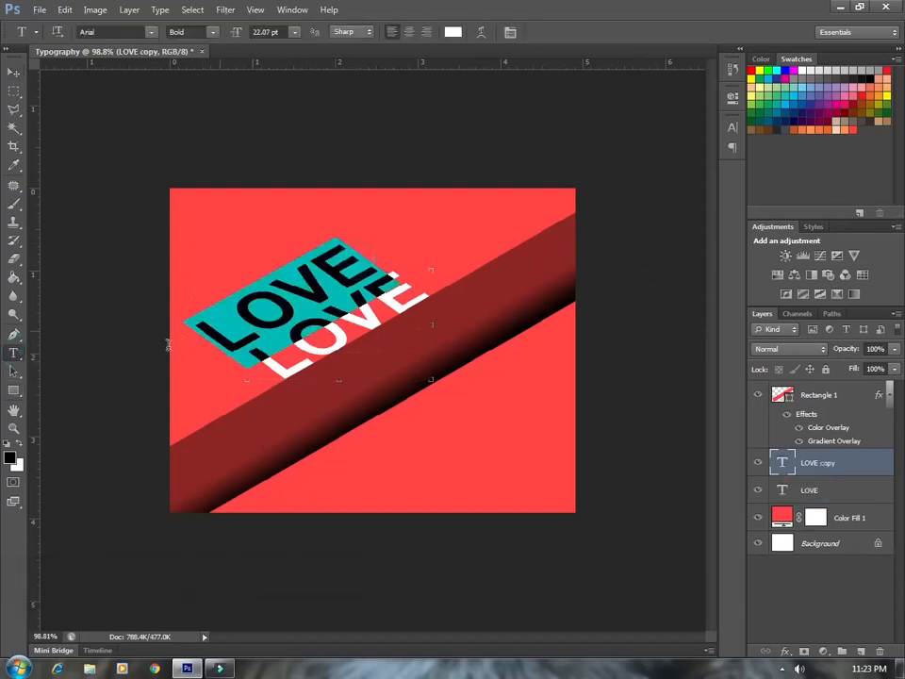
{"action": "type", "text": "LET"}
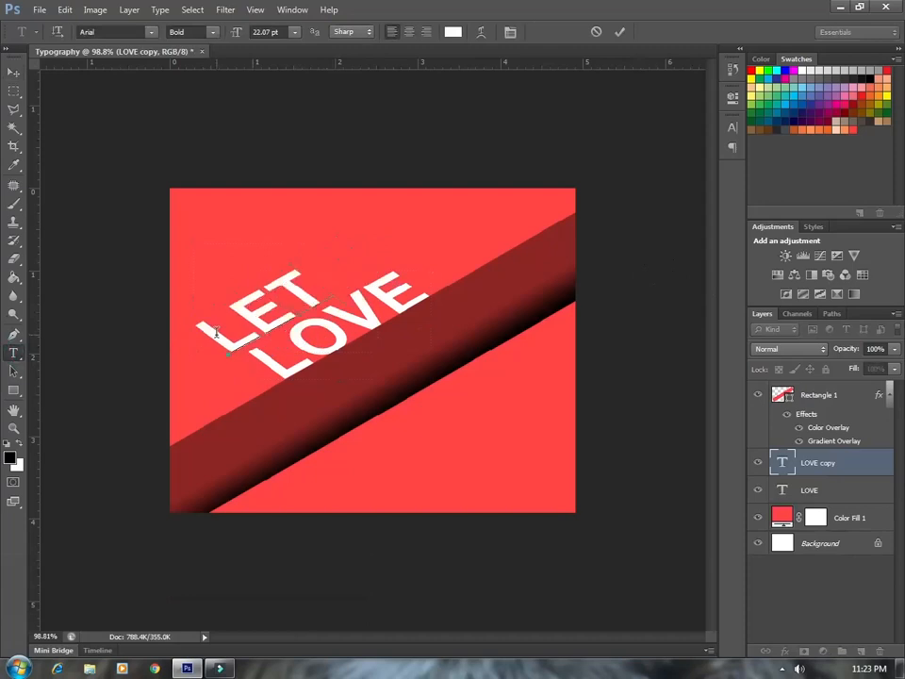
{"action": "type", "text": "'S"}
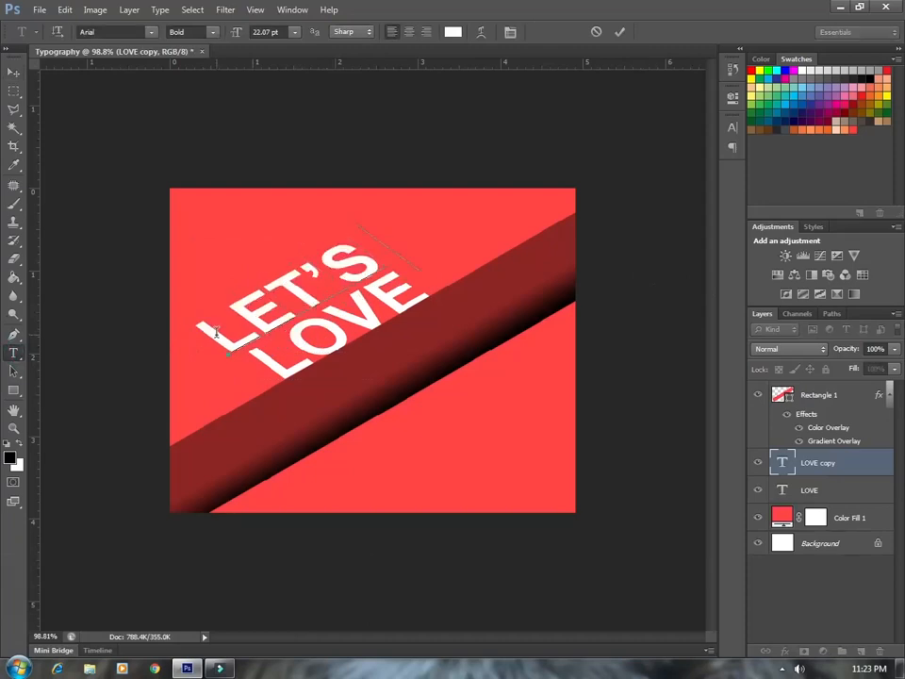
{"action": "type", "text": " FALL"}
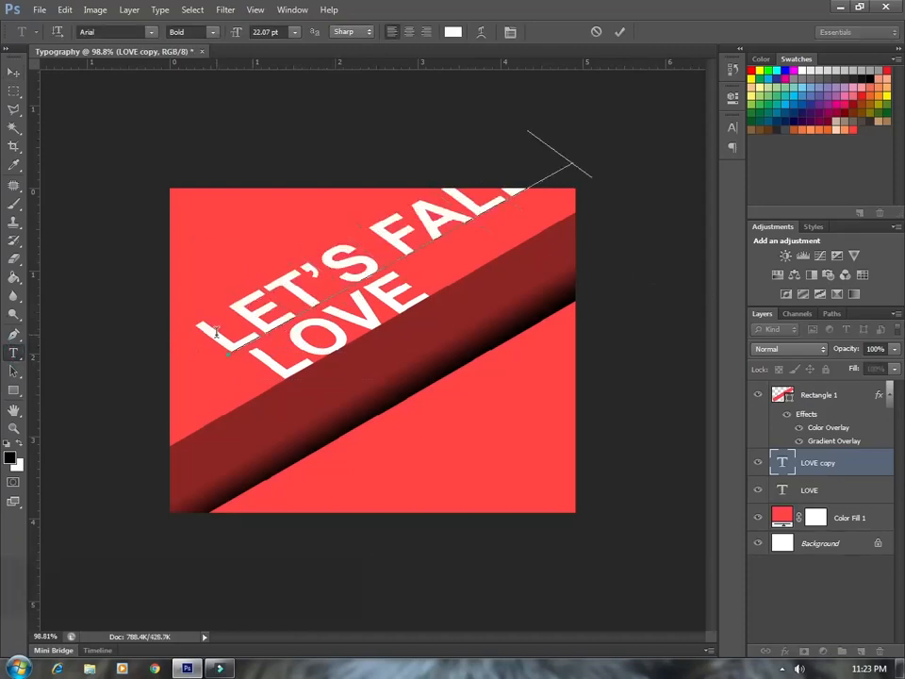
- Set the LET'S FALL IN text to 8 pt, position it directly above LOVE and commit the edit
{"action": "key", "text": "ctrl+a"}
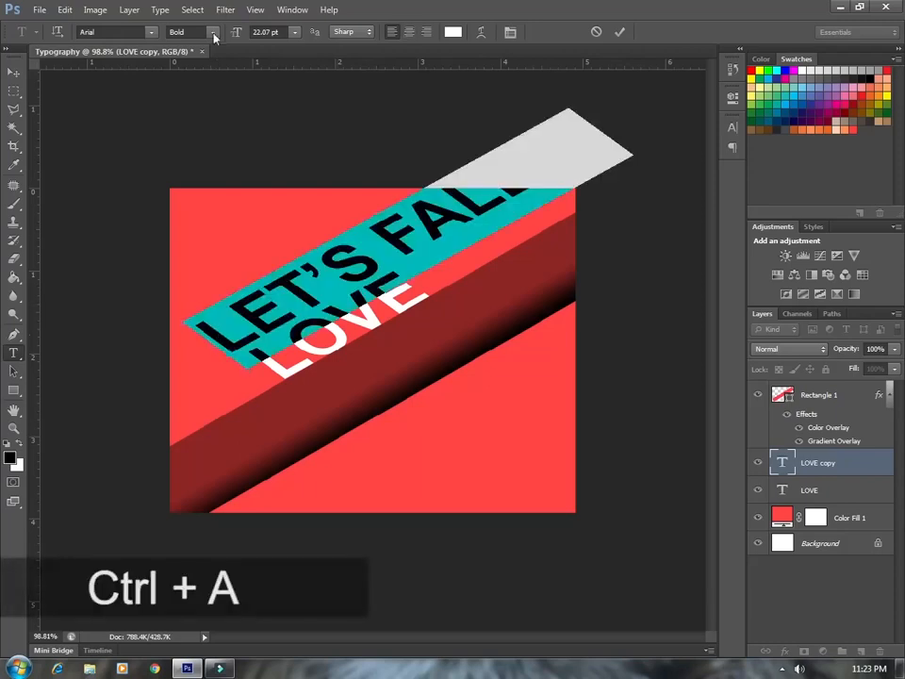
{"action": "left_click_drag", "start_coordinate": [281, 31], "coordinate": [237, 33]}
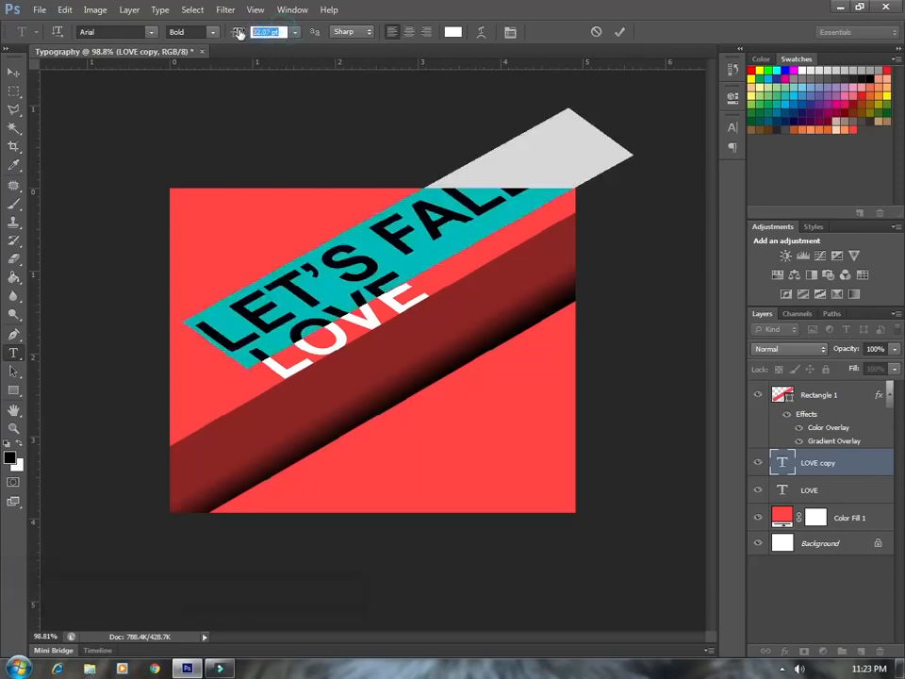
{"action": "type", "text": "8"}
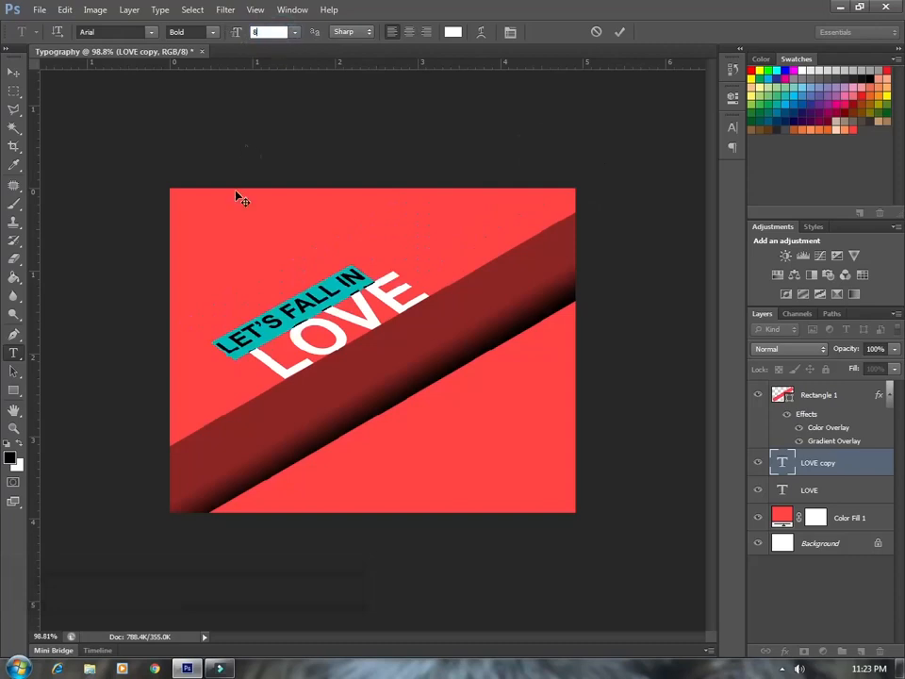
{"action": "left_click_drag", "start_coordinate": [231, 405], "coordinate": [257, 380]}
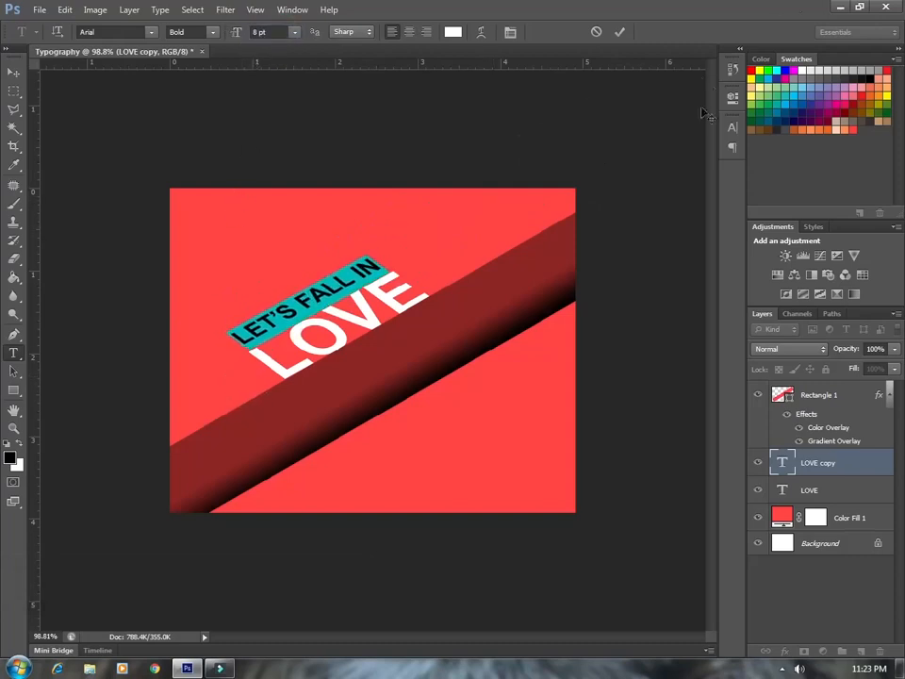
{"action": "left_click", "coordinate": [620, 33]}
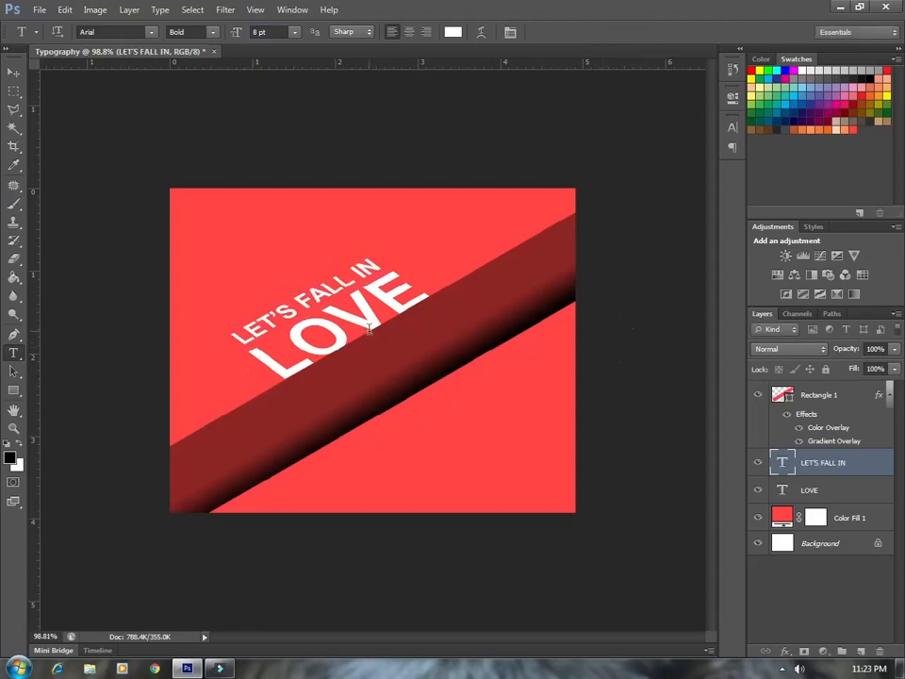
- Draw a black rectangle shape of about 203 × 128 px on a new layer over the band's lower edge, below the LOVE text
{"action": "left_click", "coordinate": [14, 390]}
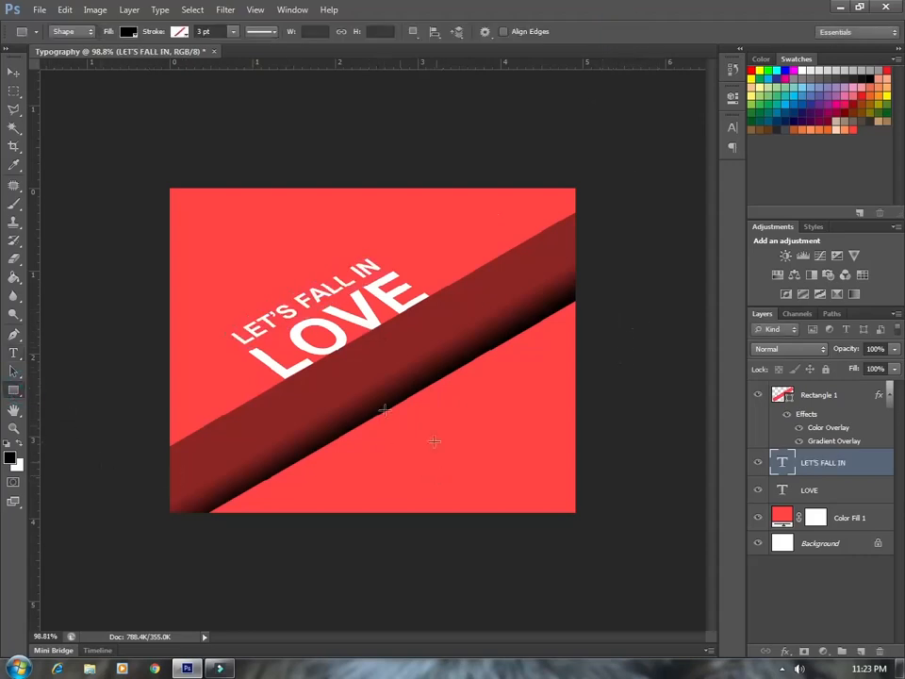
{"action": "left_click", "coordinate": [839, 398]}
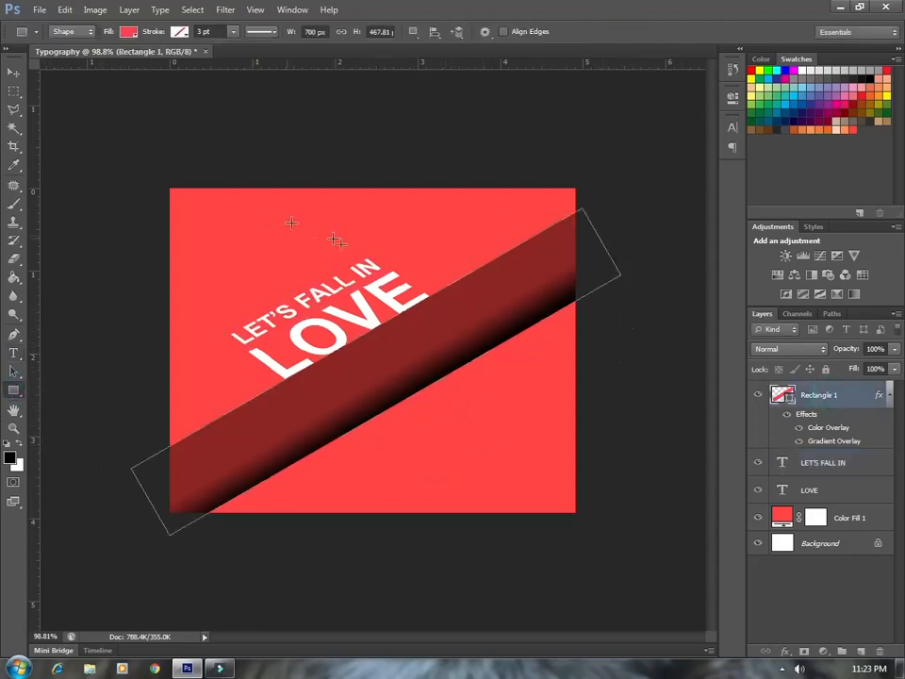
{"action": "left_click", "coordinate": [860, 654]}
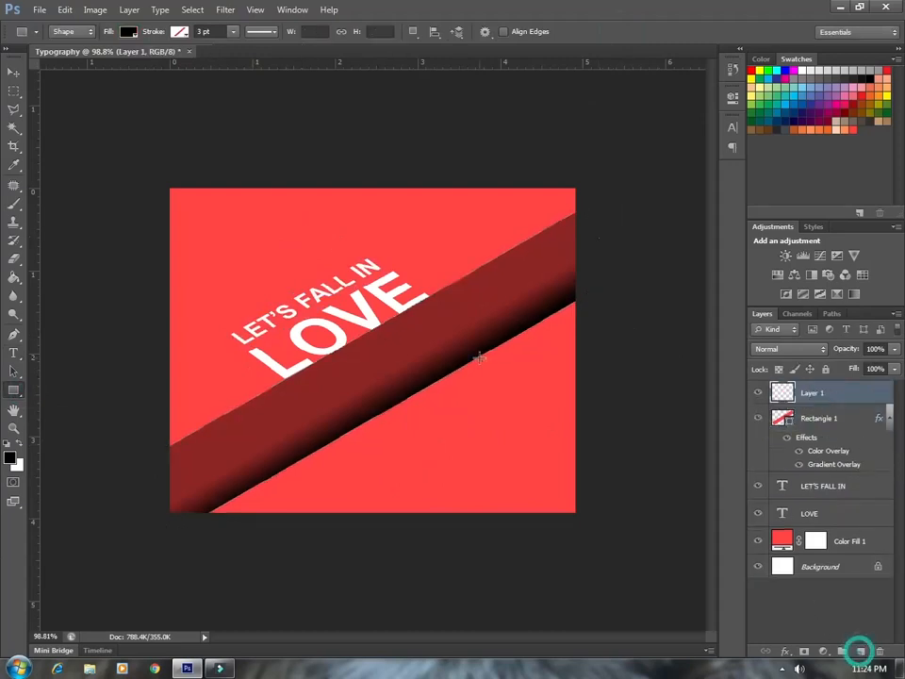
{"action": "left_click_drag", "start_coordinate": [348, 385], "coordinate": [490, 472]}
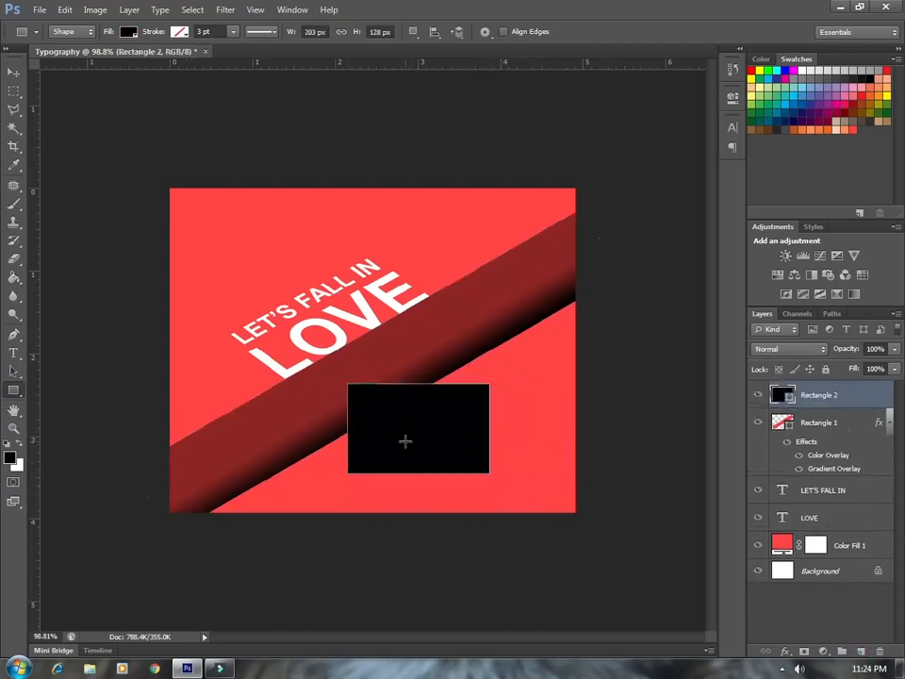
- Change the new rectangle's fill color to white
{"action": "double_click", "coordinate": [783, 398]}
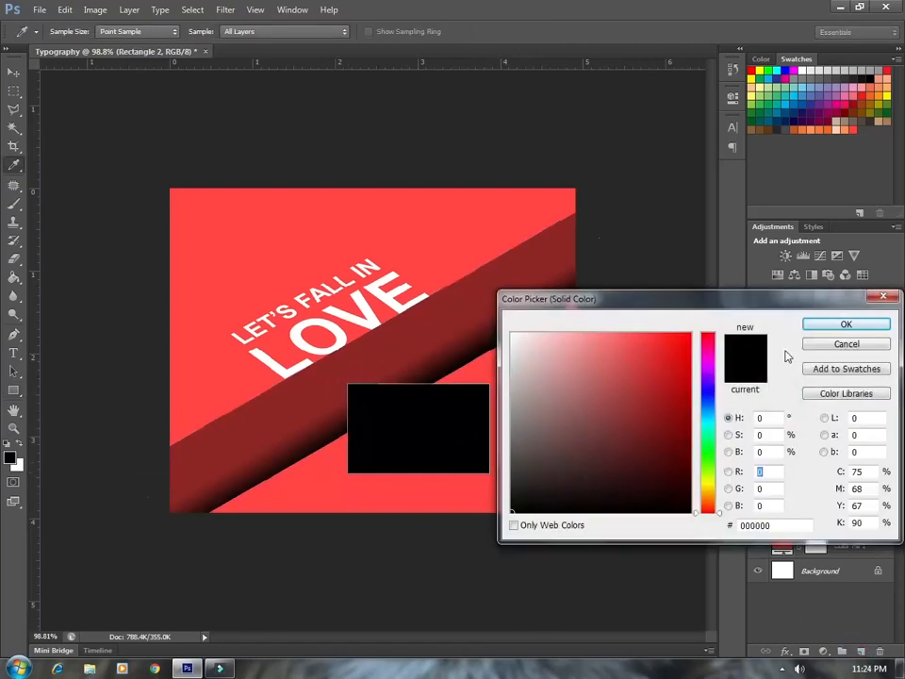
{"action": "left_click_drag", "start_coordinate": [585, 375], "coordinate": [512, 332]}
{"action": "left_click", "coordinate": [846, 324]}
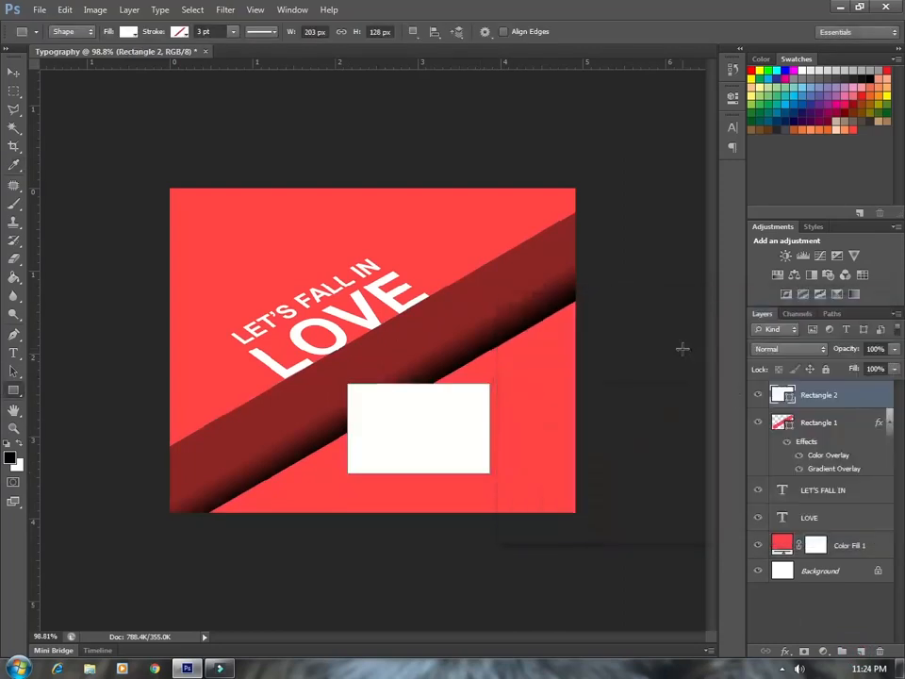
- Draw a black heart custom shape of about 88 × 77 px on a new layer above the LET'S FALL IN text
{"action": "left_click", "coordinate": [859, 654]}
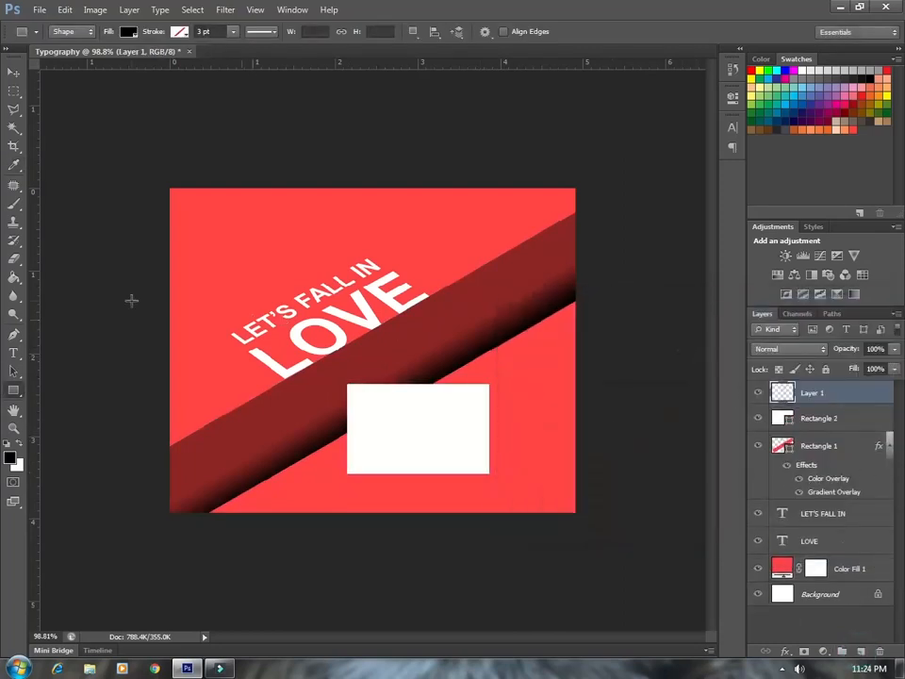
{"action": "right_click", "coordinate": [10, 392]}
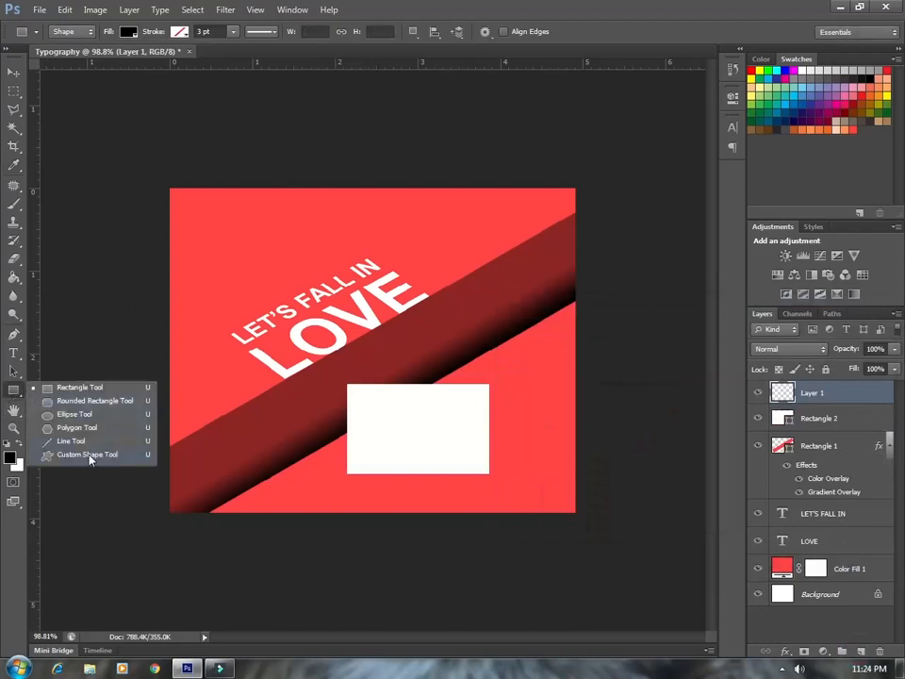
{"action": "left_click", "coordinate": [89, 456]}
{"action": "left_click", "coordinate": [536, 31]}
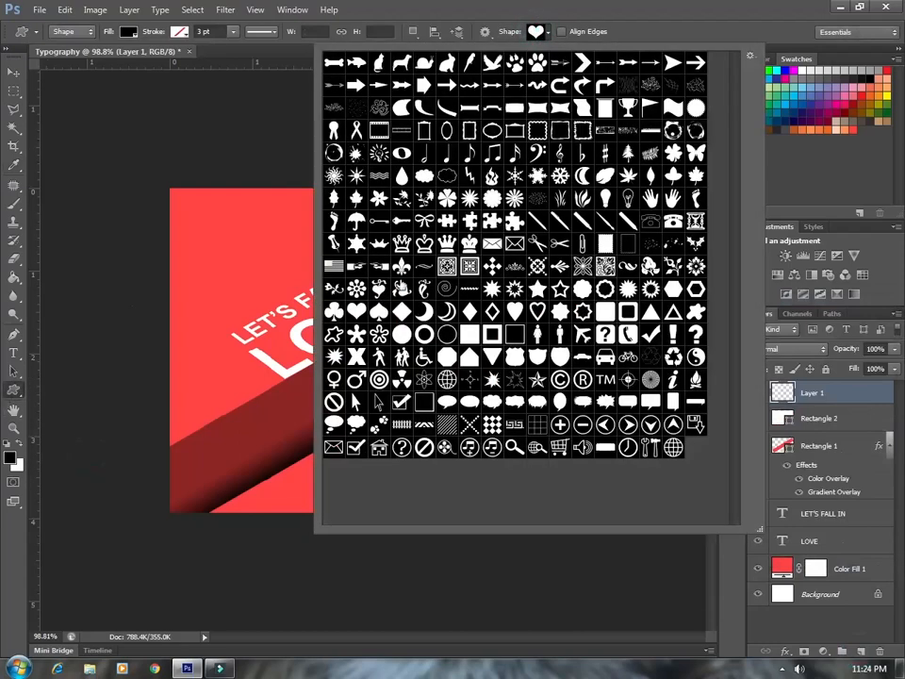
{"action": "double_click", "coordinate": [363, 320]}
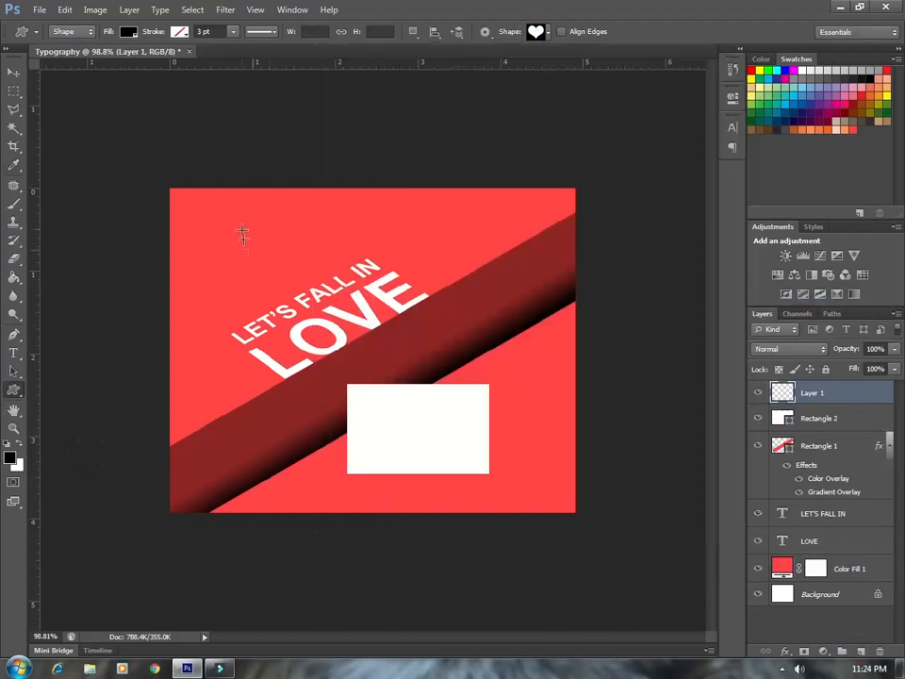
{"action": "left_click_drag", "start_coordinate": [241, 232], "coordinate": [301, 292]}
- Add a layer mask to the Rectangle 2 layer and load the heart shape's outline as a selection
{"action": "left_click", "coordinate": [819, 421]}
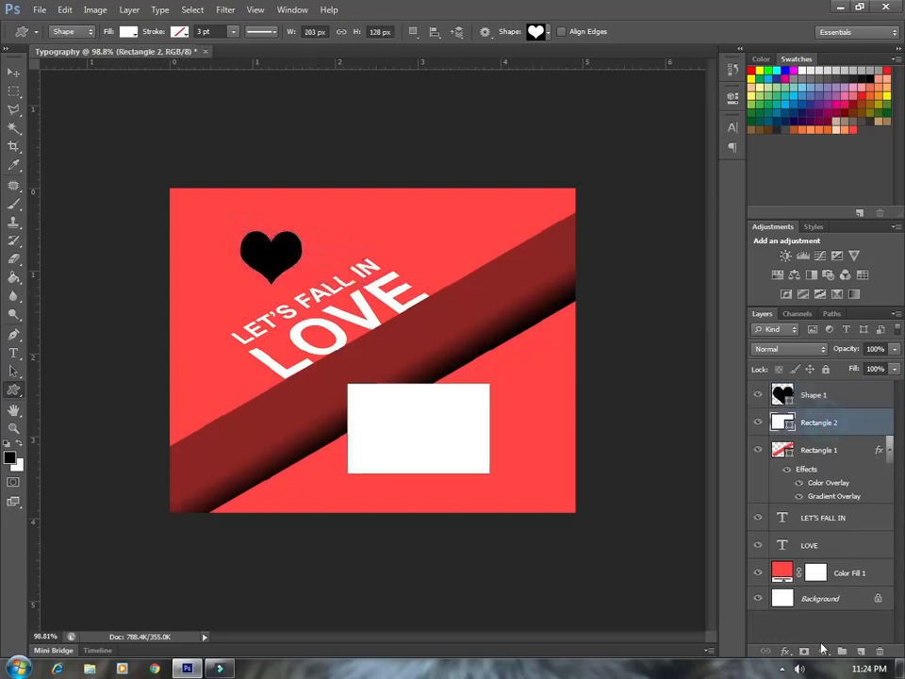
{"action": "left_click", "coordinate": [804, 650]}
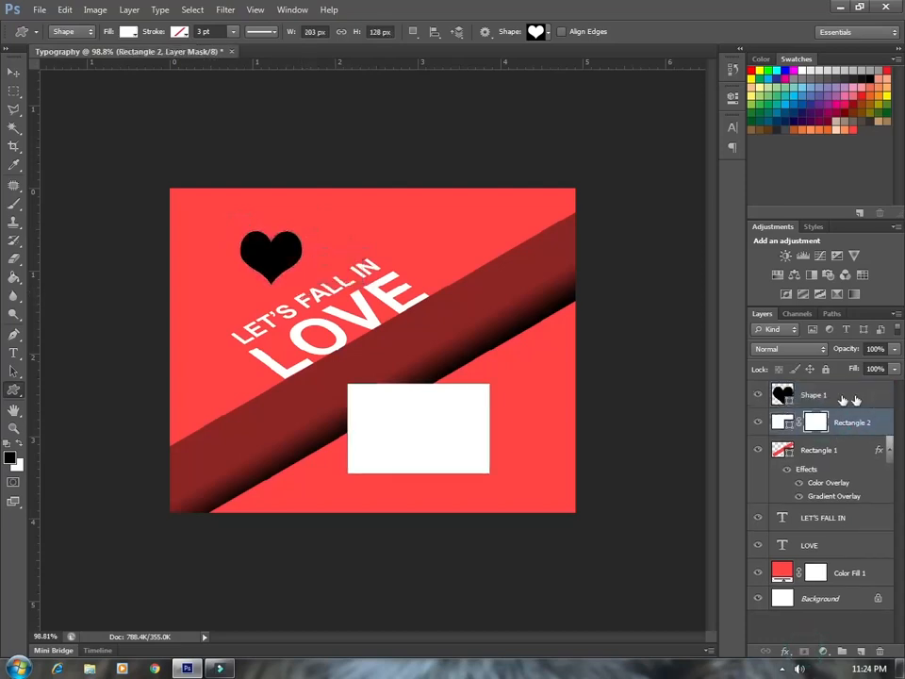
{"action": "left_click", "coordinate": [812, 396]}
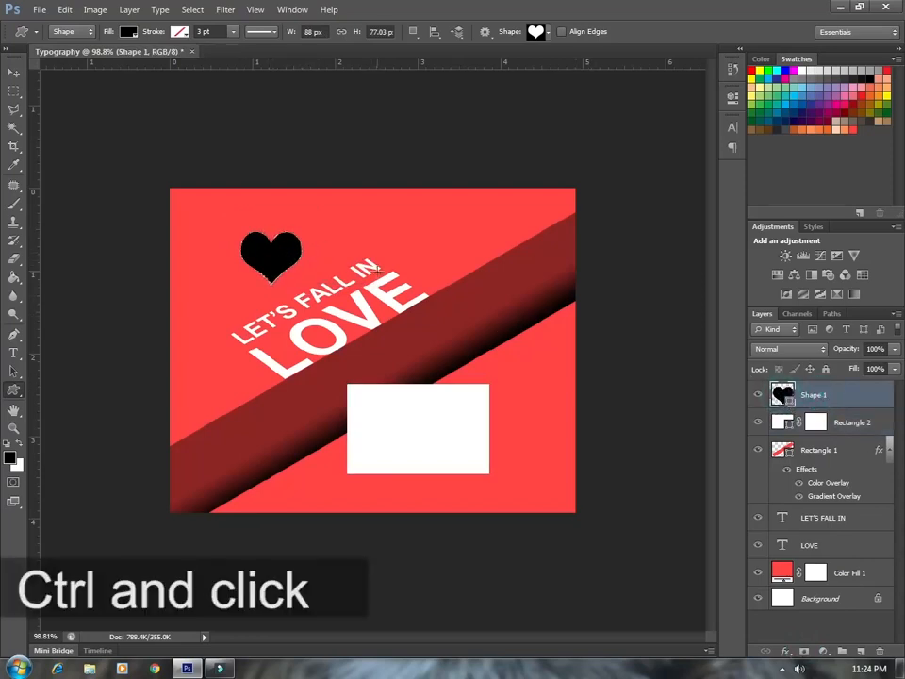
- Transform only the heart selection, scaling it to about 87% and centering it on the white rectangle
{"action": "left_click", "coordinate": [14, 91]}
{"action": "right_click", "coordinate": [291, 261]}
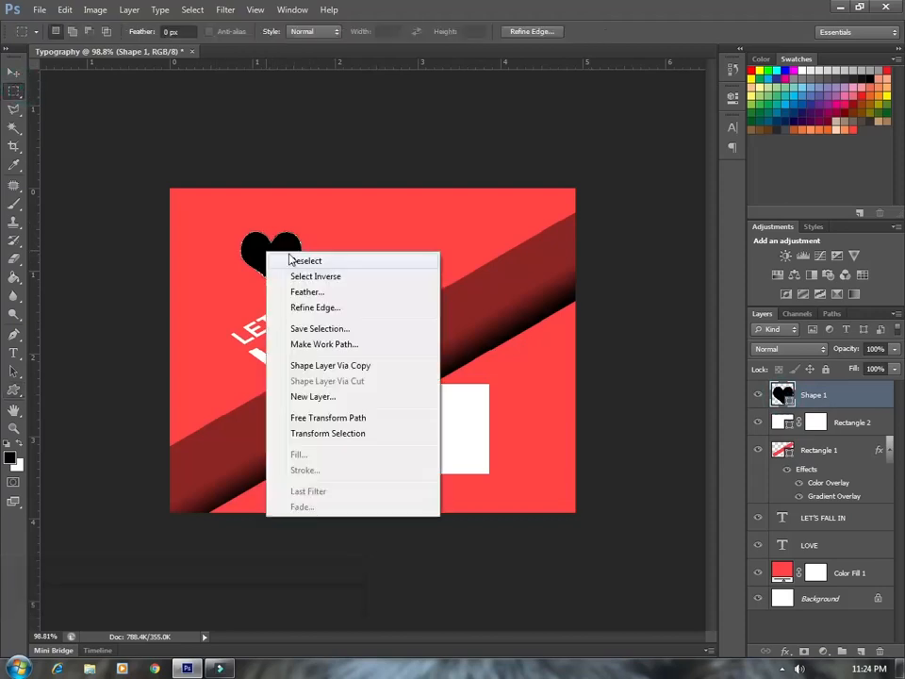
{"action": "left_click", "coordinate": [375, 434]}
{"action": "left_click_drag", "start_coordinate": [280, 253], "coordinate": [445, 450]}
{"action": "left_click_drag", "start_coordinate": [431, 436], "coordinate": [439, 435]}
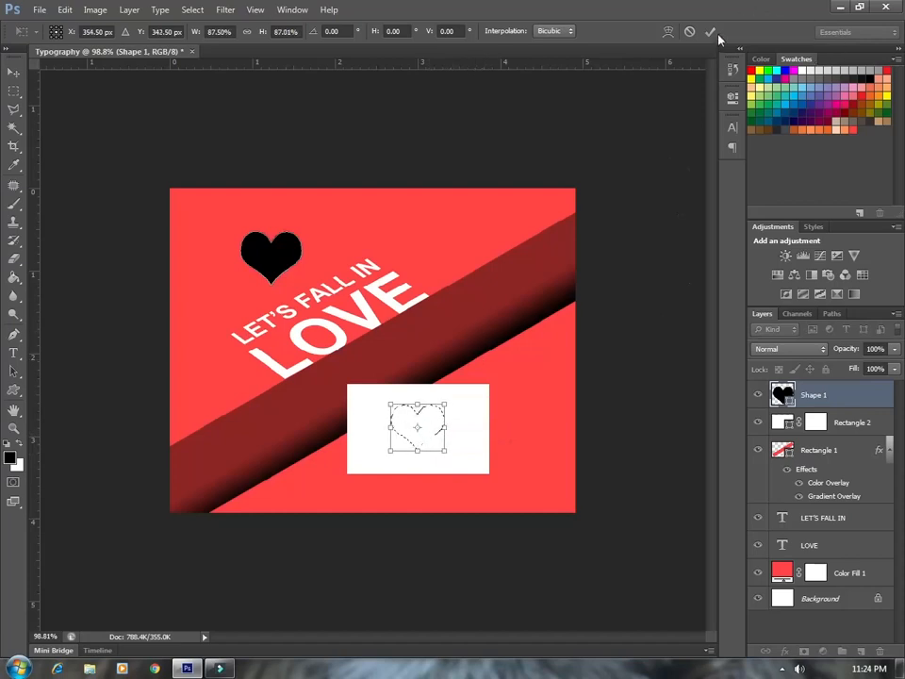
{"action": "left_click", "coordinate": [711, 31]}
- Cut the heart out of the white rectangle by filling the selection on its mask with black, and delete the Shape 1 layer
{"action": "left_click", "coordinate": [814, 422]}
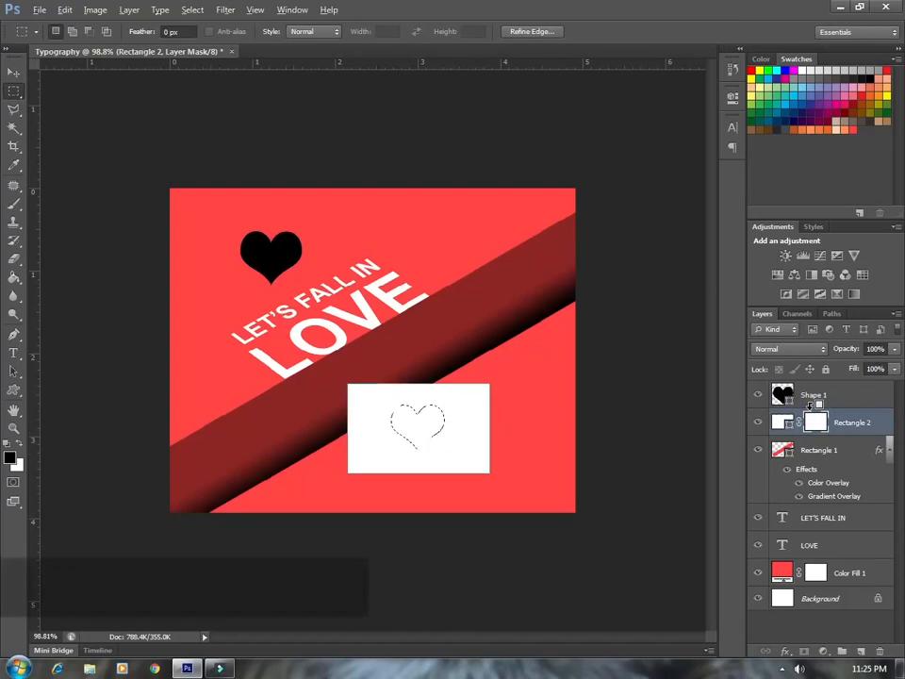
{"action": "key", "text": "alt+BackSpace"}
{"action": "key", "text": "ctrl+d"}
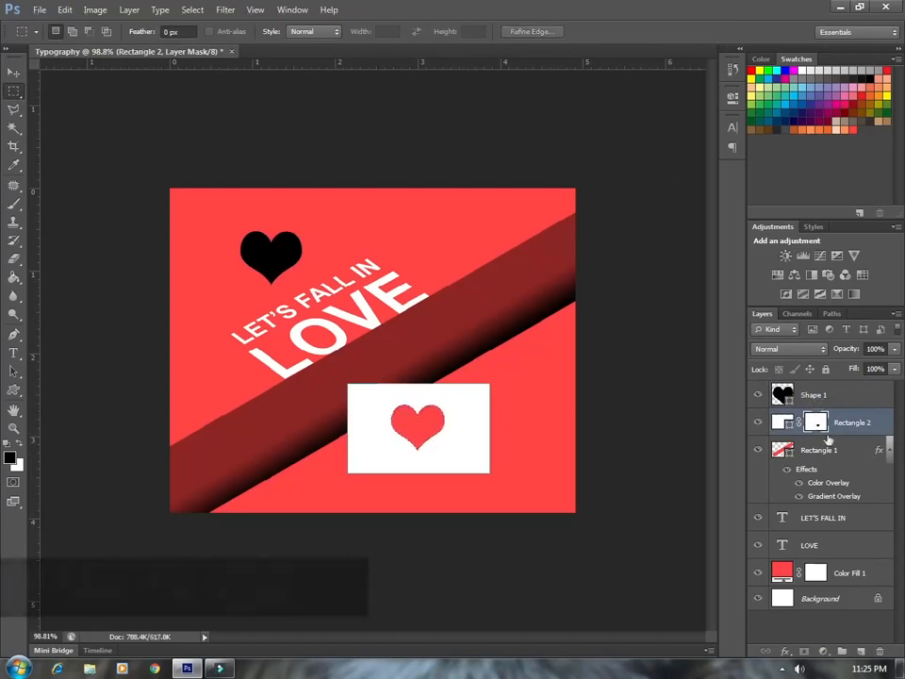
{"action": "left_click", "coordinate": [826, 399]}
{"action": "key", "text": "Delete"}
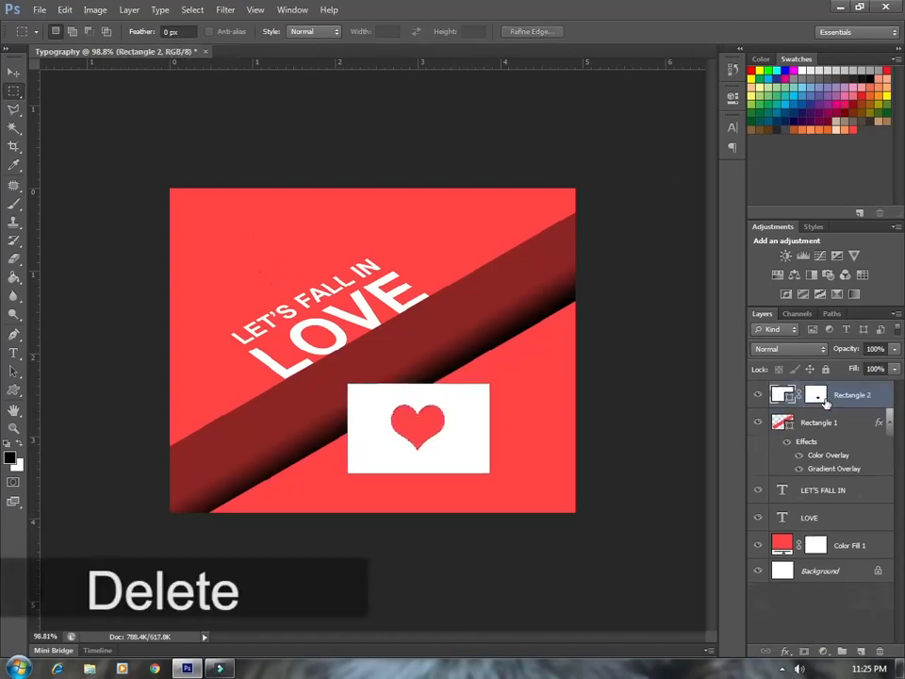
- Free-transform the white heart rectangle to 110% width and rotate it to -29°
{"action": "left_click", "coordinate": [14, 72]}
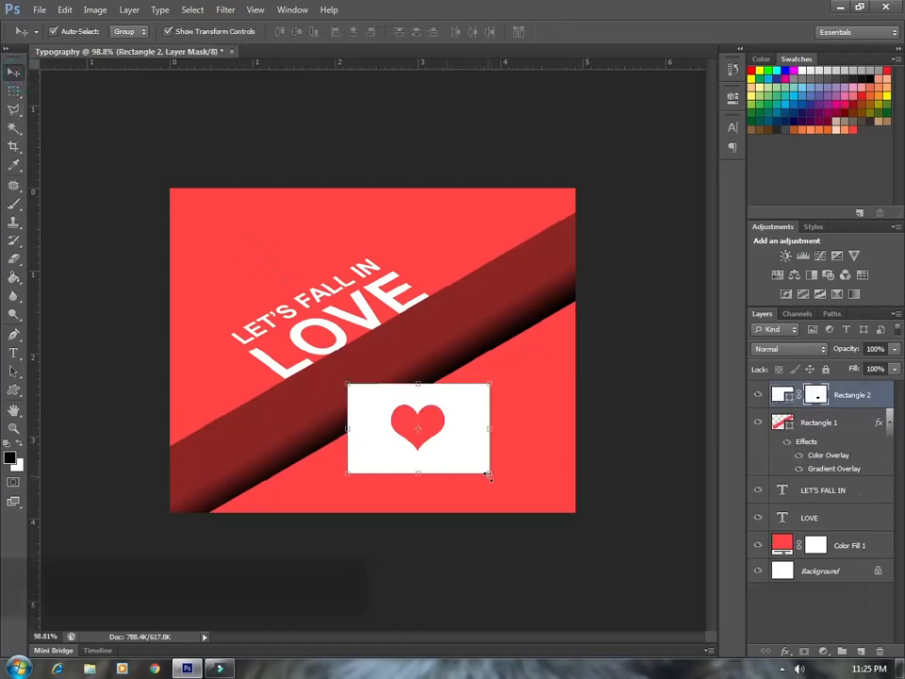
{"action": "key", "text": "ctrl+t"}
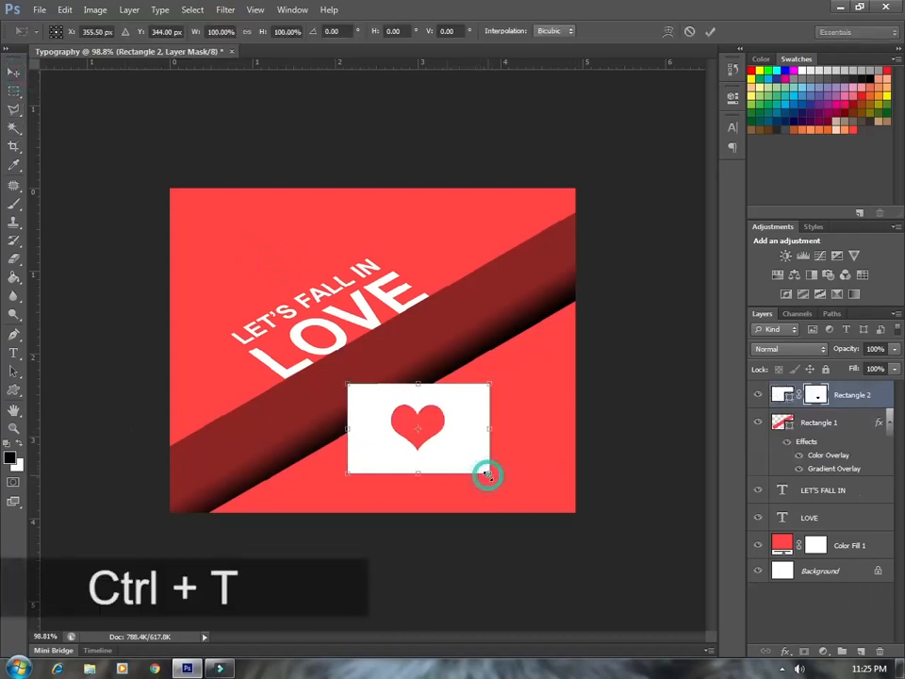
{"action": "left_click", "coordinate": [223, 31]}
{"action": "left_click", "coordinate": [222, 31]}
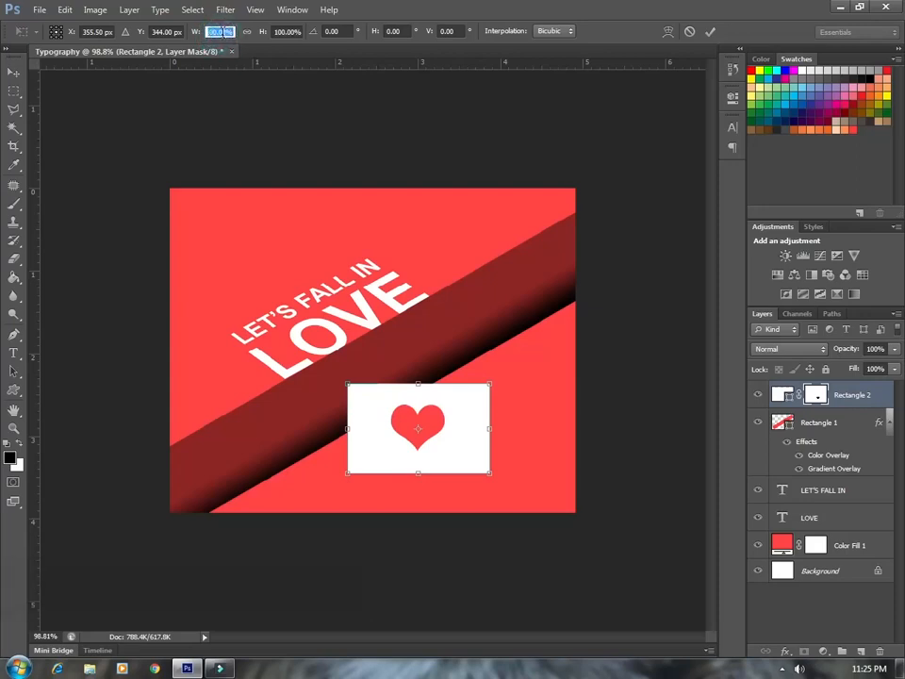
{"action": "type", "text": "110"}
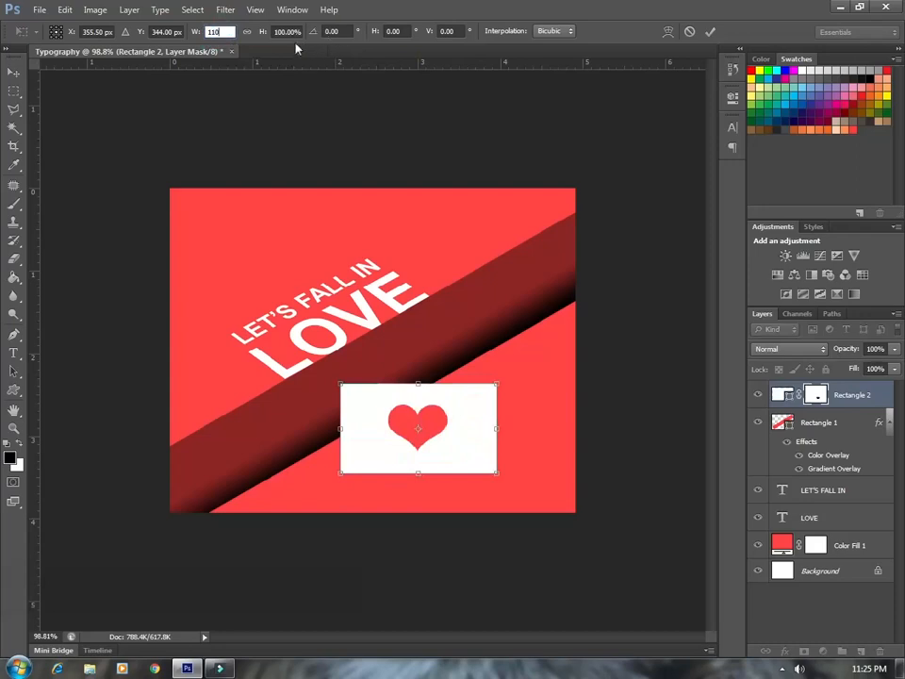
{"action": "left_click", "coordinate": [332, 32]}
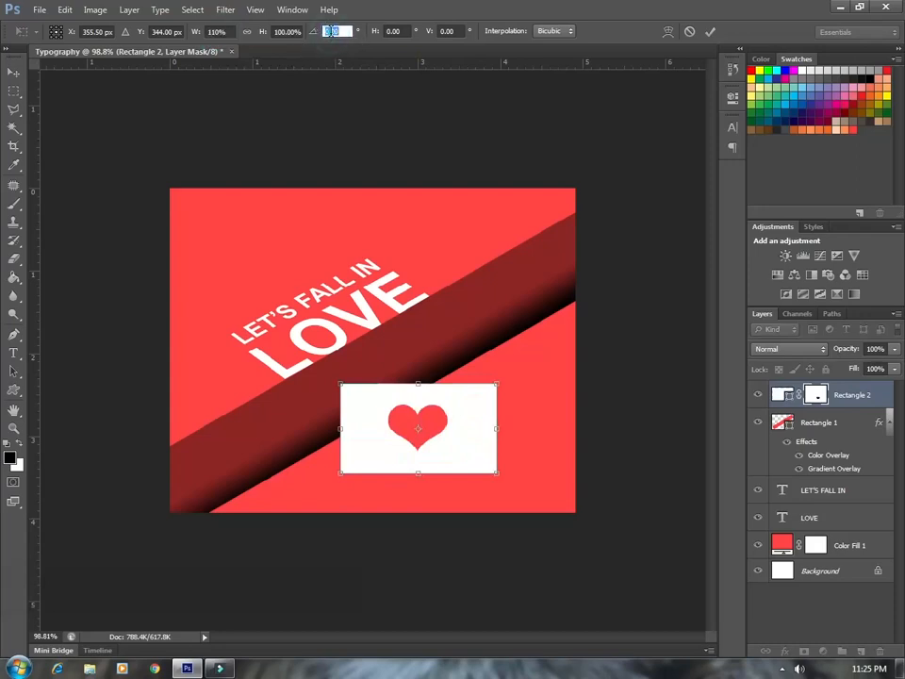
{"action": "type", "text": "-30"}
{"action": "key", "text": "Return"}
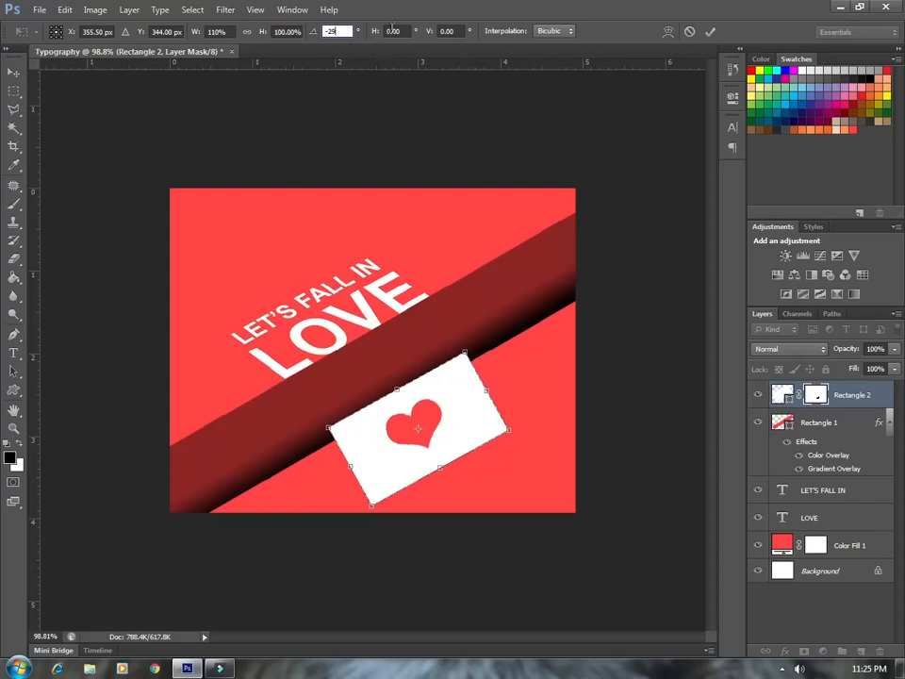
- Set the white rectangle's horizontal skew to 25° and commit the transform
{"action": "left_click", "coordinate": [390, 31]}
{"action": "type", "text": "29"}
{"action": "key", "text": "Return"}
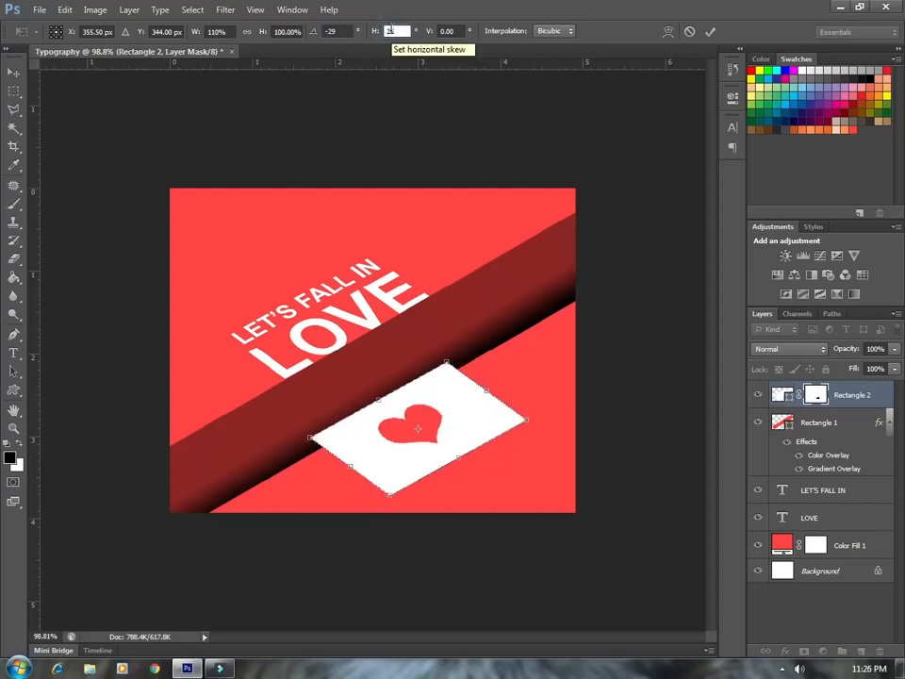
{"action": "type", "text": "25"}
{"action": "left_click", "coordinate": [710, 32]}
- Move the Rectangle 2 layer beneath Rectangle 1 and shift the heart card toward the canvas's right edge
{"action": "left_click_drag", "start_coordinate": [853, 394], "coordinate": [853, 473]}
{"action": "left_click_drag", "start_coordinate": [489, 435], "coordinate": [519, 439]}
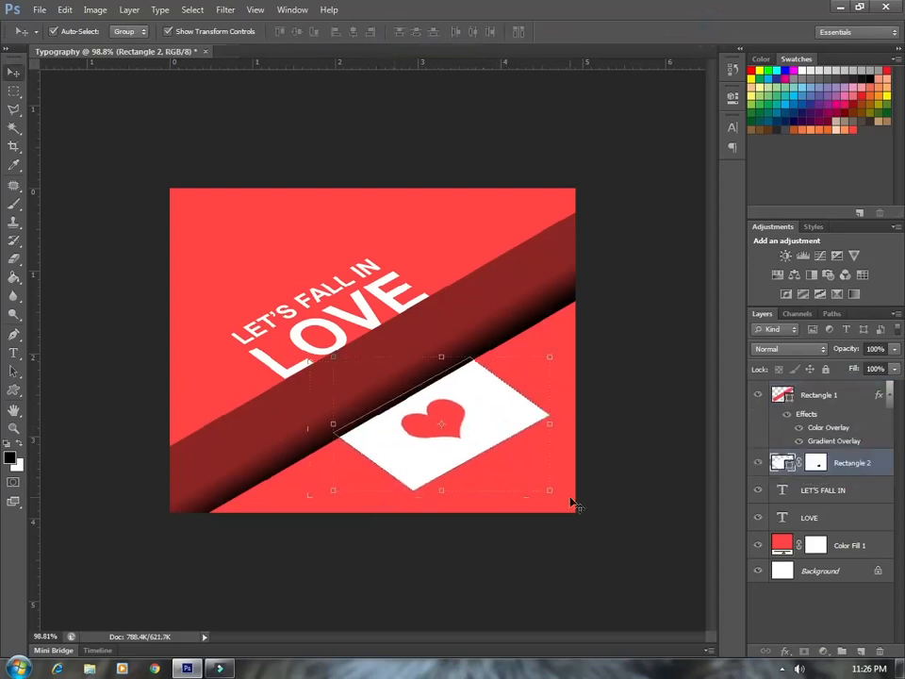
- Rotate the heart card by -1.58°, scale it to 88.70% and tuck it under the band's lower edge
{"action": "left_click_drag", "start_coordinate": [557, 497], "coordinate": [564, 495]}
{"action": "left_click_drag", "start_coordinate": [501, 434], "coordinate": [525, 416]}
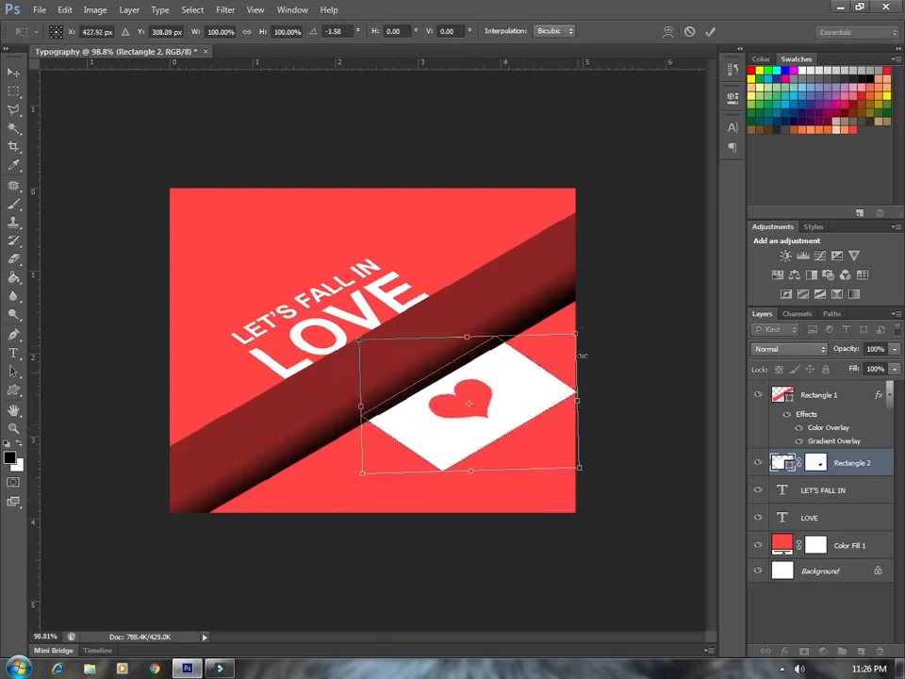
{"action": "left_click_drag", "start_coordinate": [580, 464], "coordinate": [555, 452]}
{"action": "left_click_drag", "start_coordinate": [500, 403], "coordinate": [511, 410]}
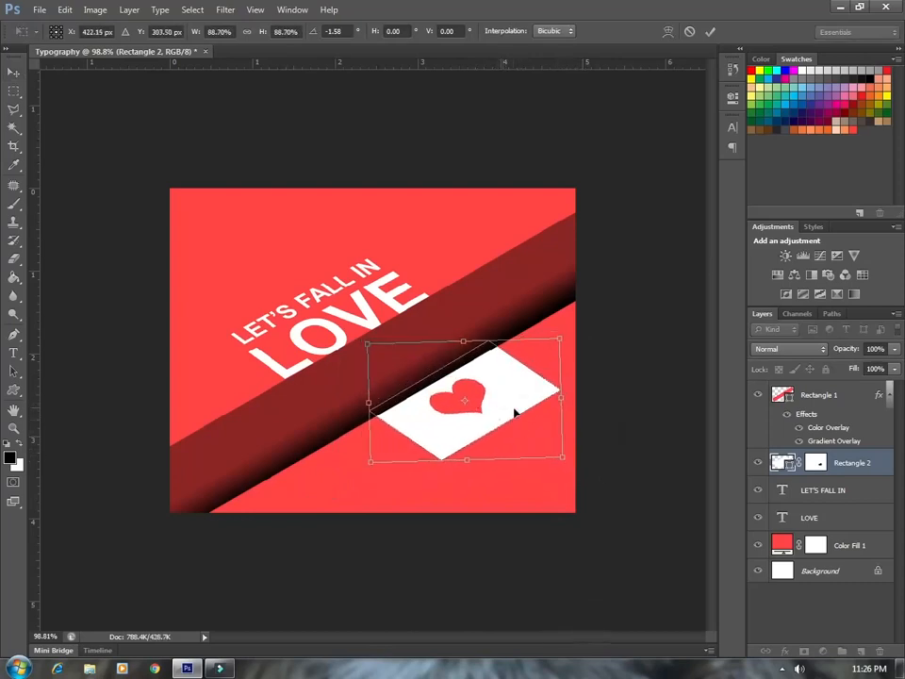
{"action": "left_click", "coordinate": [710, 32]}
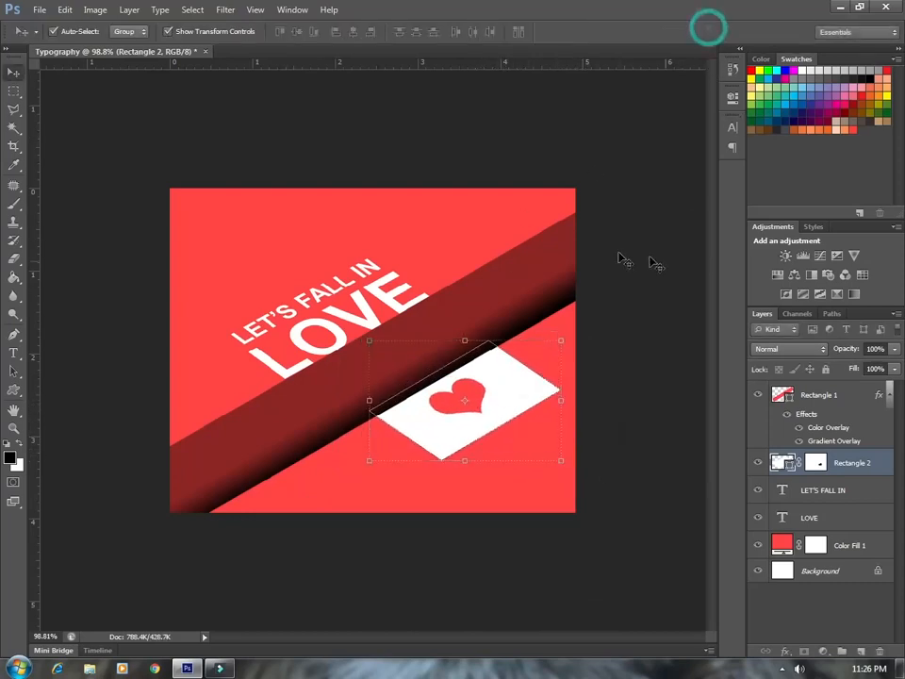
{"action": "left_click", "coordinate": [650, 279]}
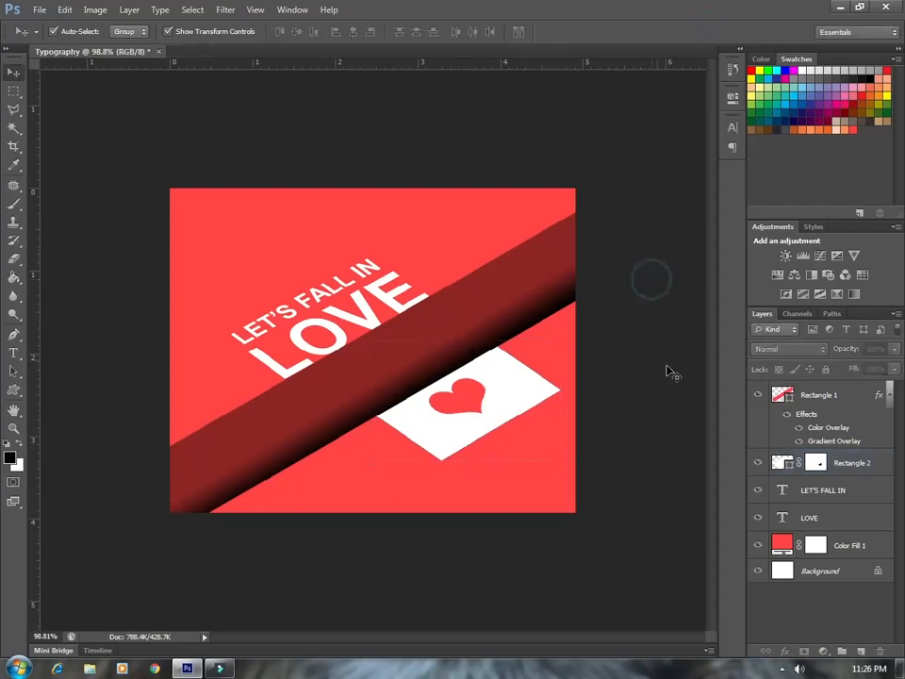
- Create a new empty layer directly above the Rectangle 1 layer
{"action": "left_click", "coordinate": [847, 398]}
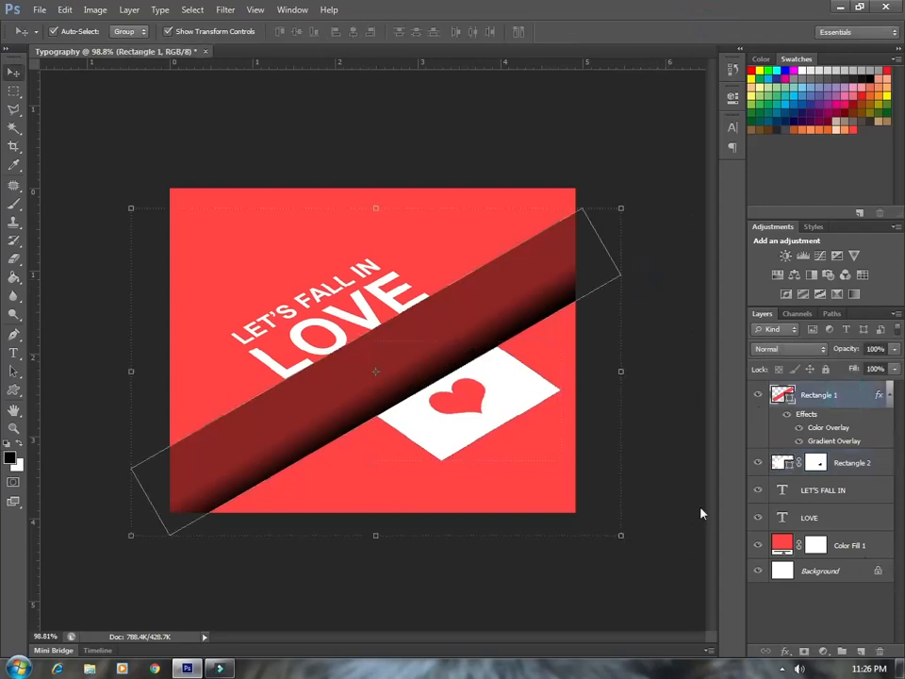
{"action": "left_click", "coordinate": [622, 396]}
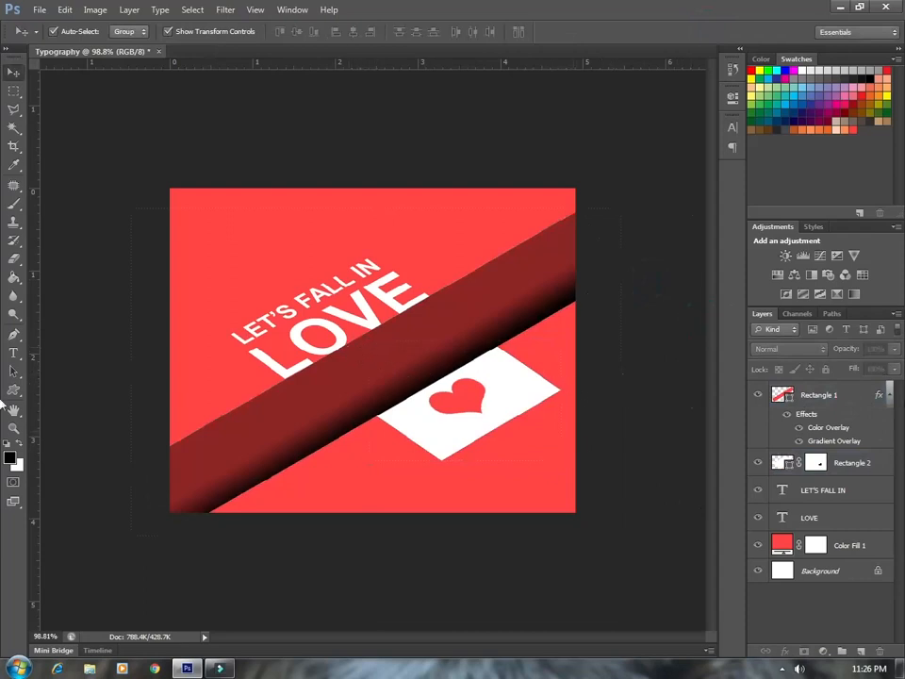
{"action": "left_click", "coordinate": [833, 404]}
{"action": "key", "text": "ctrl+shift+alt+n"}
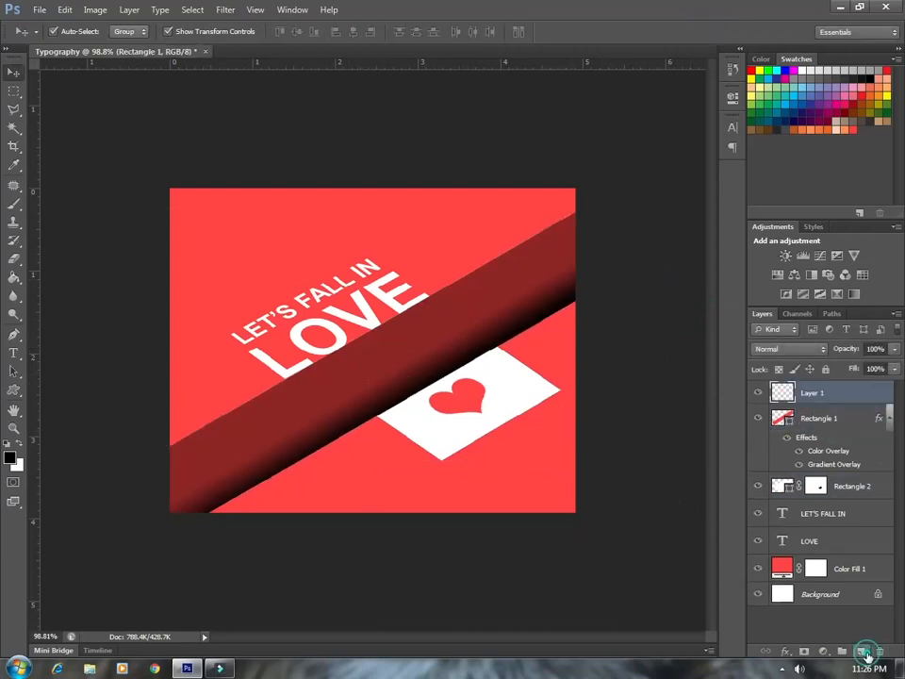
- Place eight vertical guides marking where the base of each letter of LOVE starts and ends along the band's upper edge
{"action": "scroll", "coordinate": [297, 407], "scroll_direction": "up", "scroll_amount": 6}
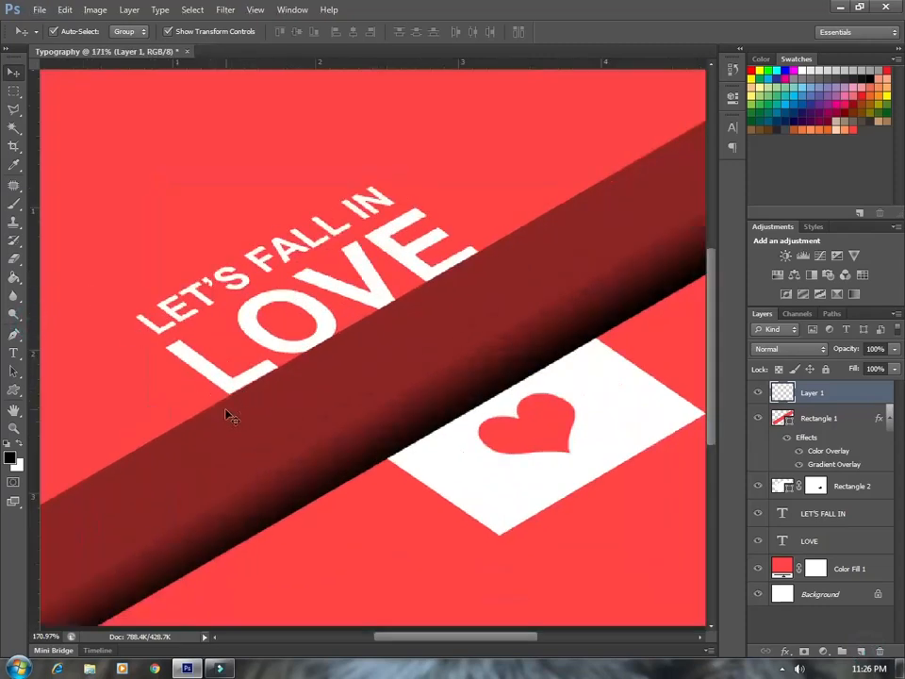
{"action": "left_click_drag", "start_coordinate": [36, 339], "coordinate": [224, 429]}
{"action": "left_click_drag", "start_coordinate": [45, 361], "coordinate": [277, 412]}
{"action": "left_click_drag", "start_coordinate": [34, 323], "coordinate": [307, 386]}
{"action": "left_click_drag", "start_coordinate": [36, 405], "coordinate": [332, 416]}
{"action": "left_click_drag", "start_coordinate": [42, 413], "coordinate": [379, 425]}
{"action": "left_click_drag", "start_coordinate": [37, 400], "coordinate": [395, 399]}
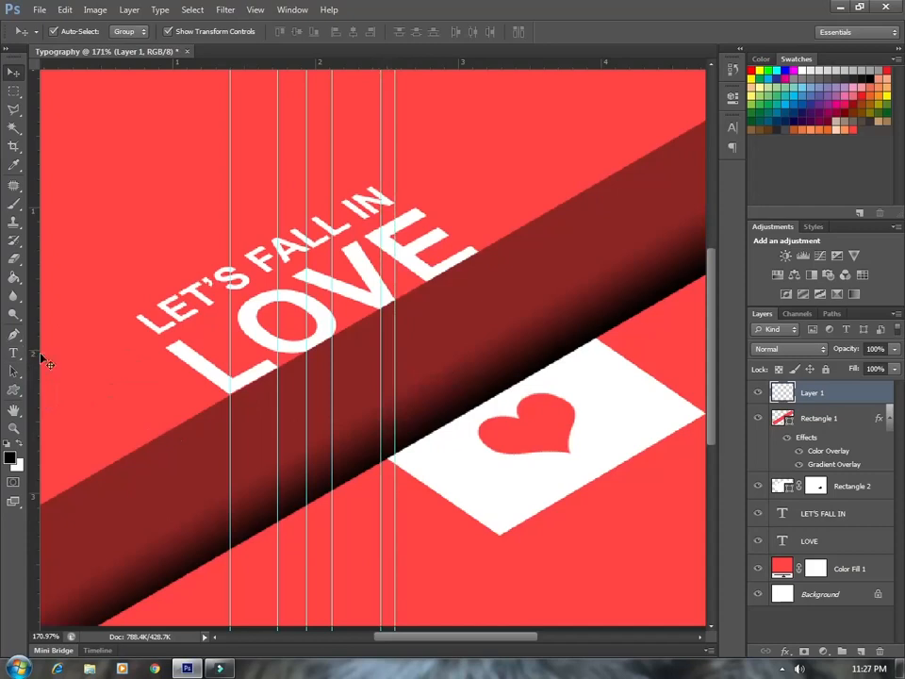
{"action": "left_click_drag", "start_coordinate": [35, 356], "coordinate": [427, 328]}
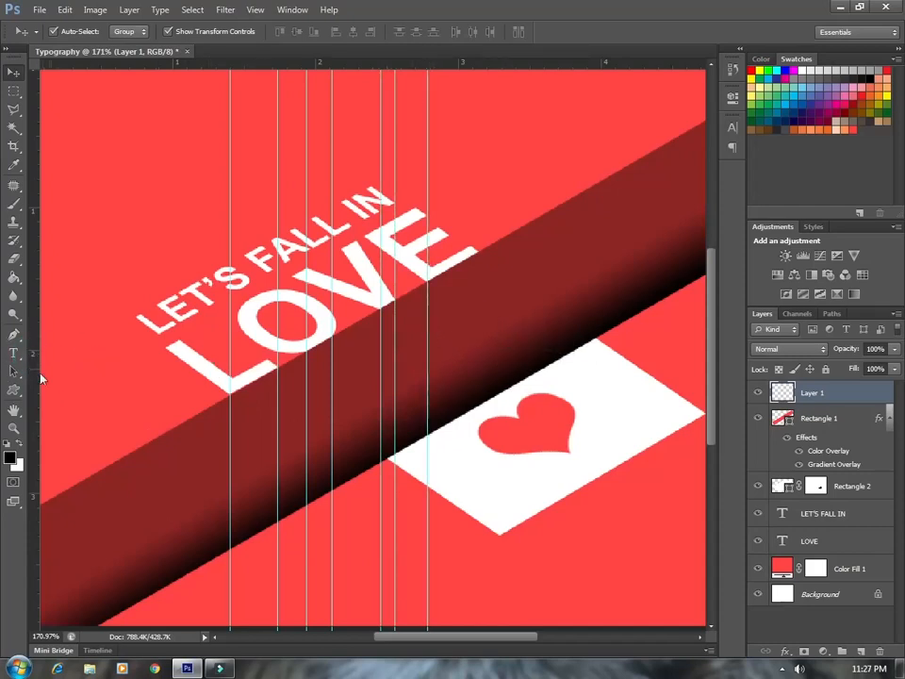
{"action": "left_click_drag", "start_coordinate": [35, 379], "coordinate": [479, 376]}
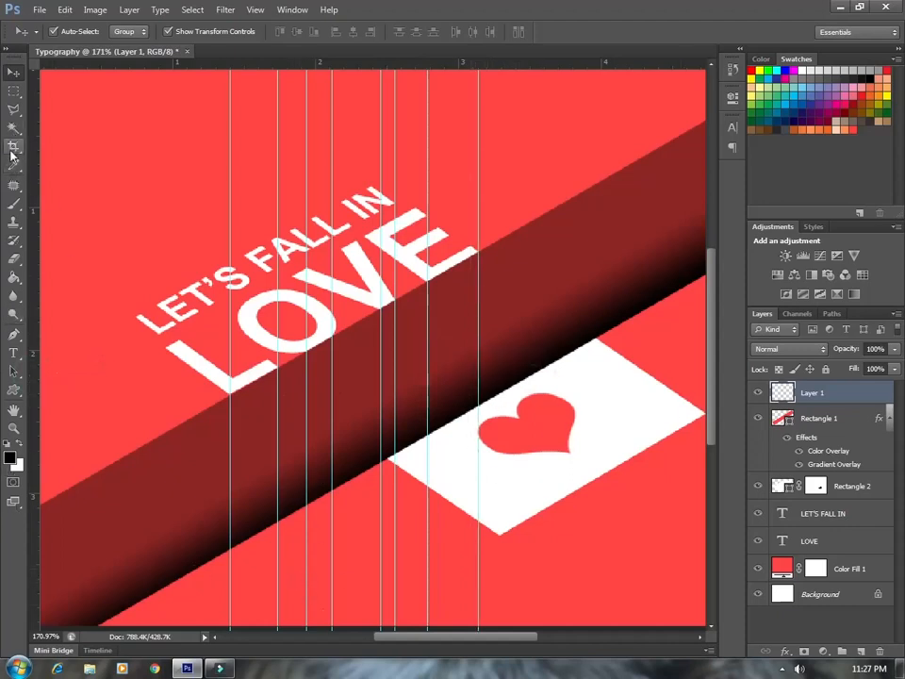
- Outline a Polygonal Lasso selection across the band below the L, between the first two guides
{"action": "left_click", "coordinate": [15, 113]}
{"action": "left_click", "coordinate": [230, 387]}
{"action": "left_click", "coordinate": [230, 562]}
{"action": "left_click", "coordinate": [277, 532]}
{"action": "left_click", "coordinate": [276, 369]}
{"action": "left_click", "coordinate": [230, 386]}
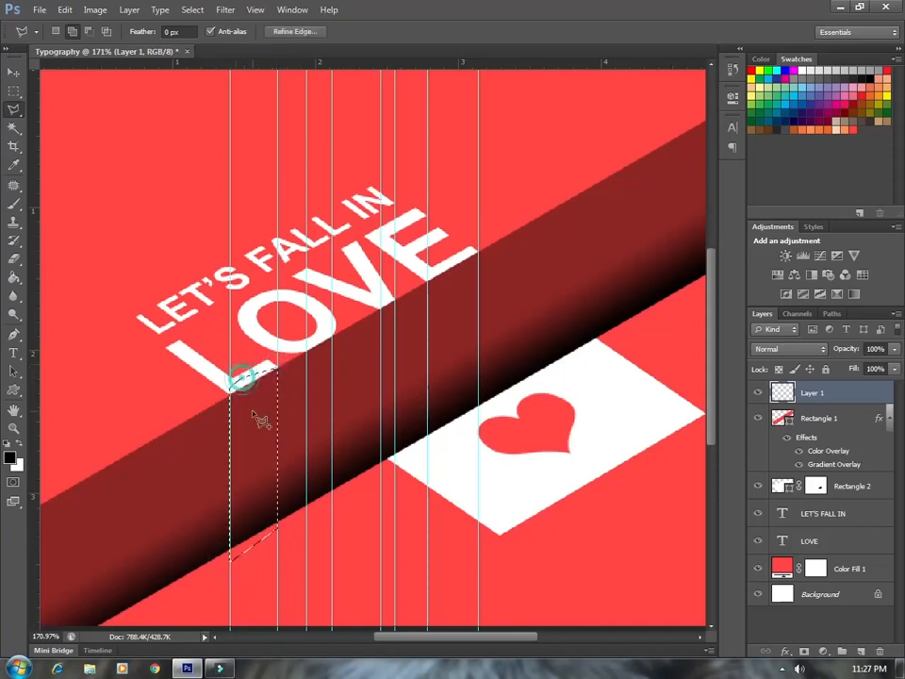
- Add a lasso selection across the band below the O, between the third and fourth guides
{"action": "left_click", "coordinate": [307, 517]}
{"action": "left_click", "coordinate": [332, 513]}
{"action": "left_click", "coordinate": [331, 331]}
{"action": "double_click", "coordinate": [321, 334]}
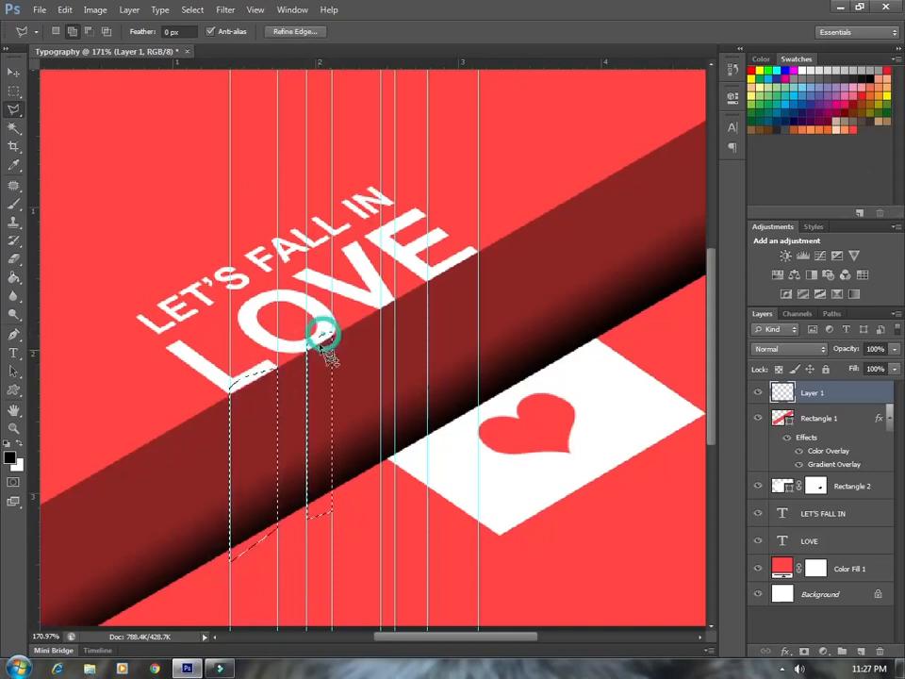
- Add a narrow lasso selection across the band below the V, between the fifth and sixth guides
{"action": "left_click", "coordinate": [380, 301]}
{"action": "left_click", "coordinate": [382, 479]}
{"action": "left_click", "coordinate": [395, 473]}
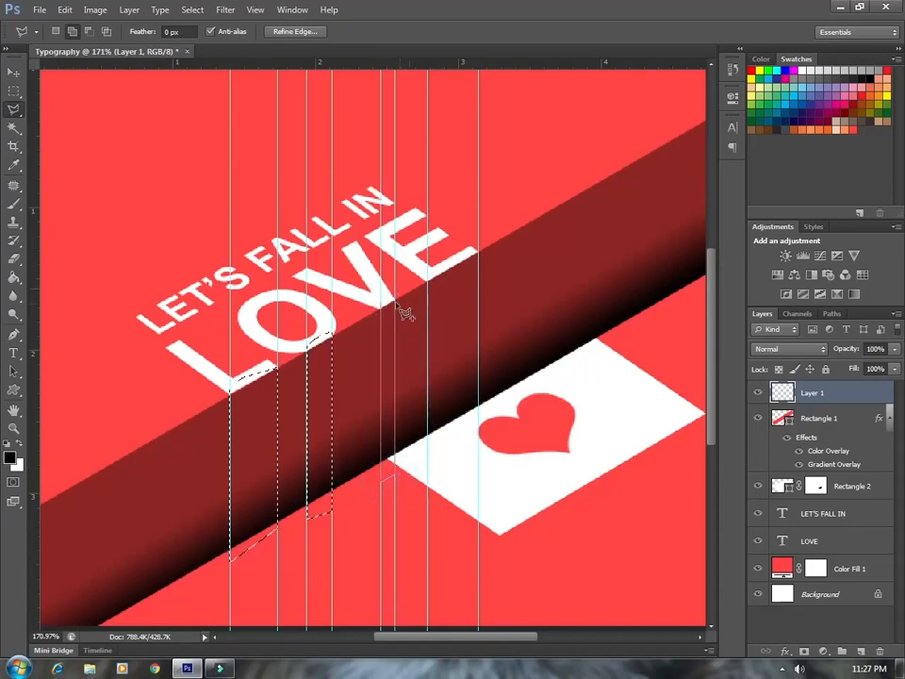
{"action": "left_click", "coordinate": [395, 298]}
{"action": "left_click", "coordinate": [382, 303]}
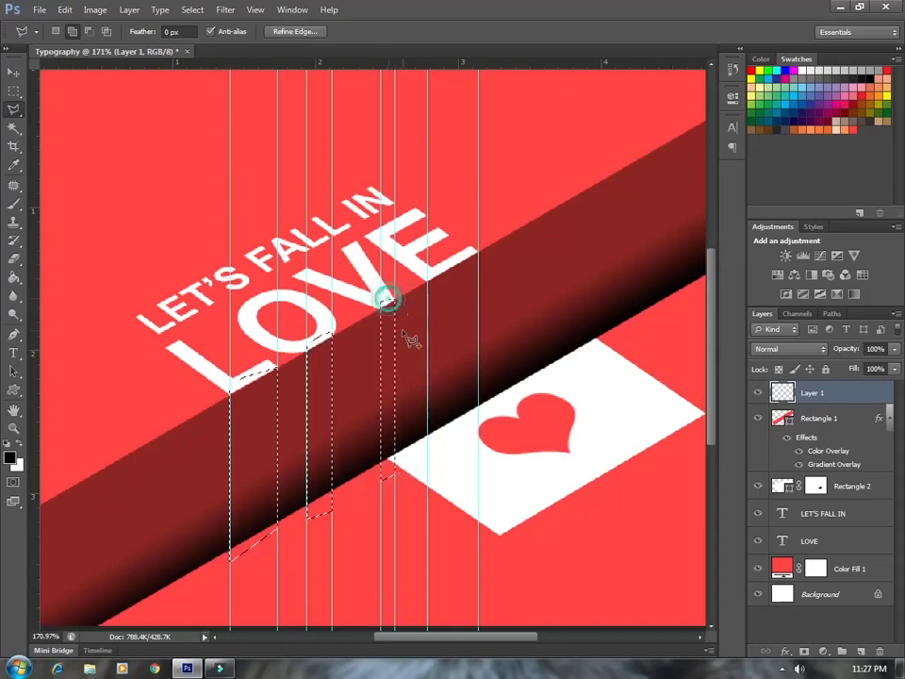
- Add a lasso selection across the band below the E, between the seventh and eighth guides
{"action": "left_click", "coordinate": [428, 280]}
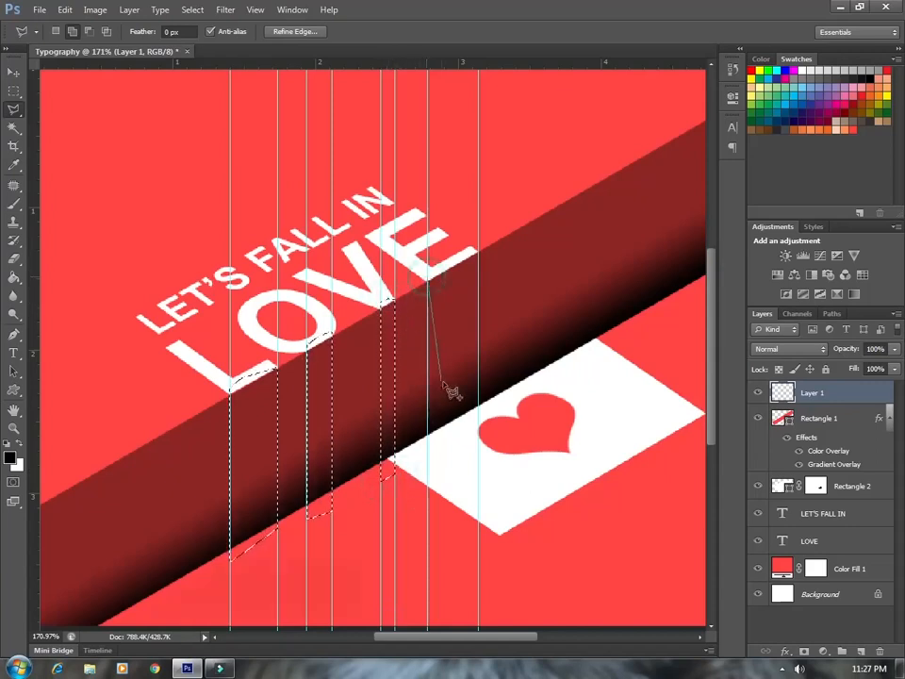
{"action": "left_click", "coordinate": [426, 487]}
{"action": "key", "text": "BackSpace"}
{"action": "left_click", "coordinate": [425, 486]}
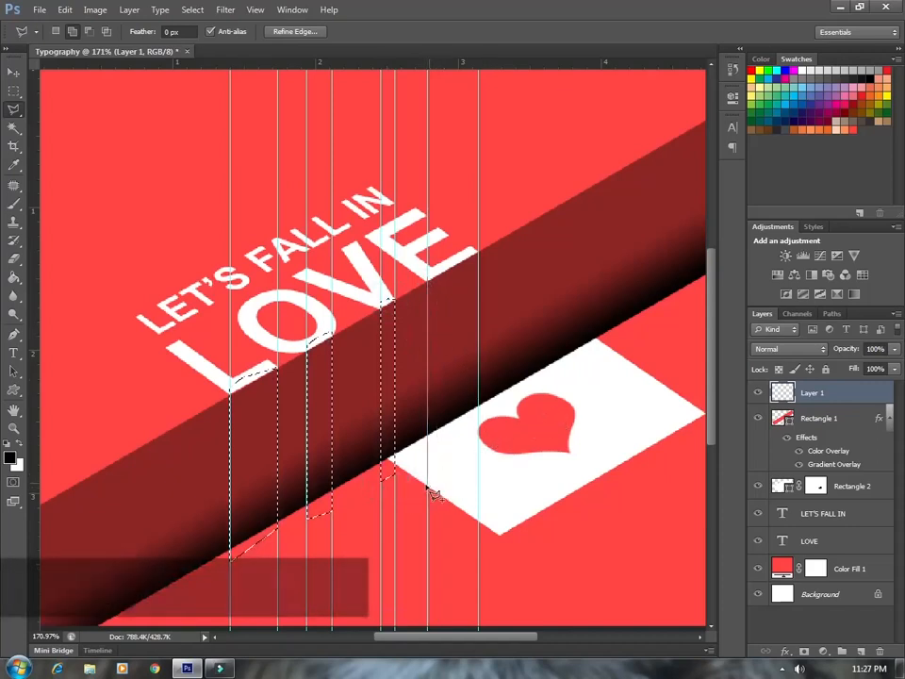
{"action": "left_click", "coordinate": [479, 427]}
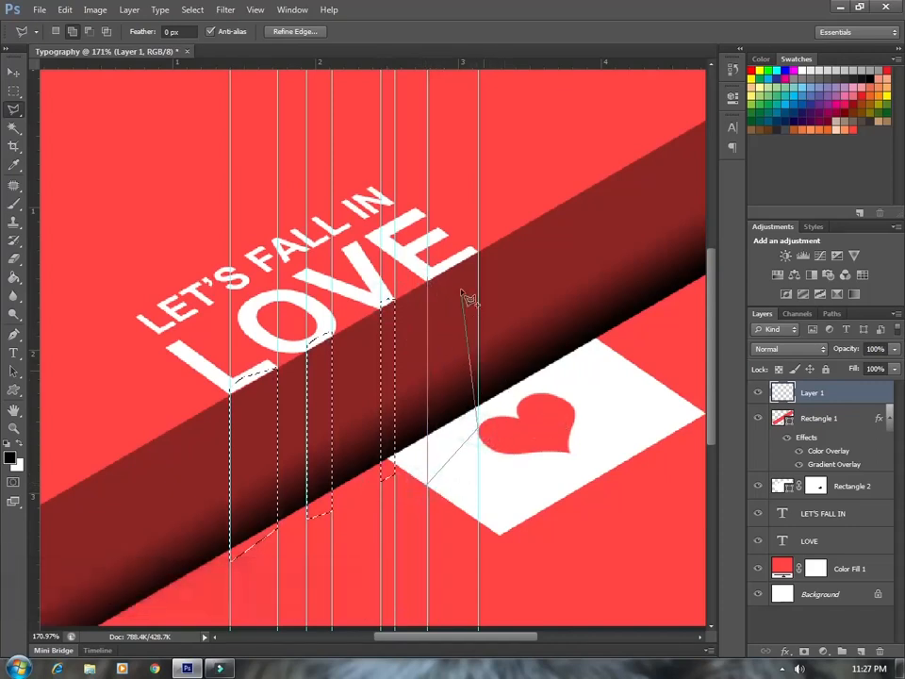
{"action": "left_click", "coordinate": [479, 253]}
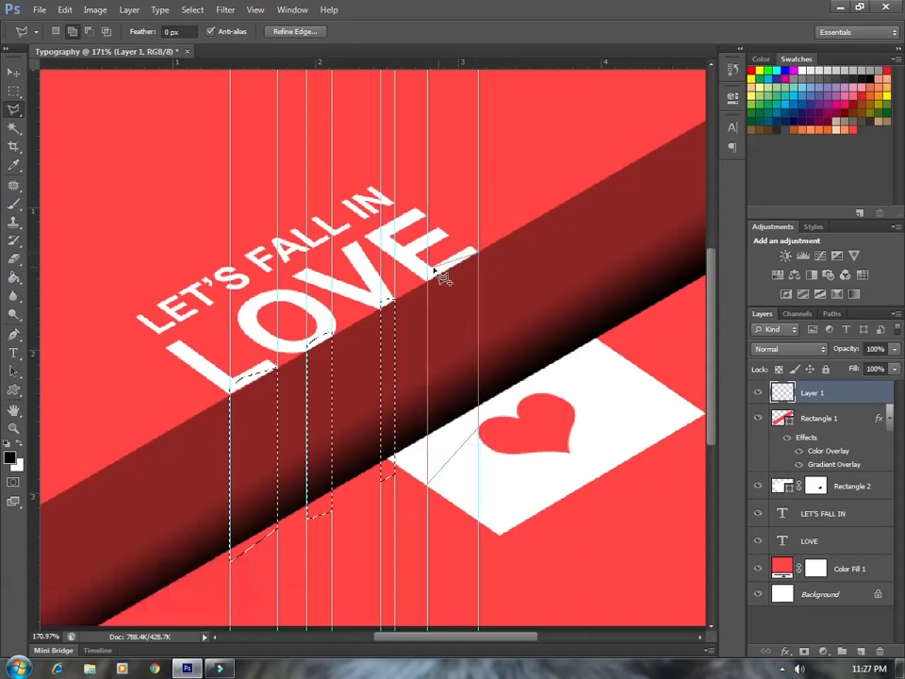
{"action": "left_click", "coordinate": [439, 285]}
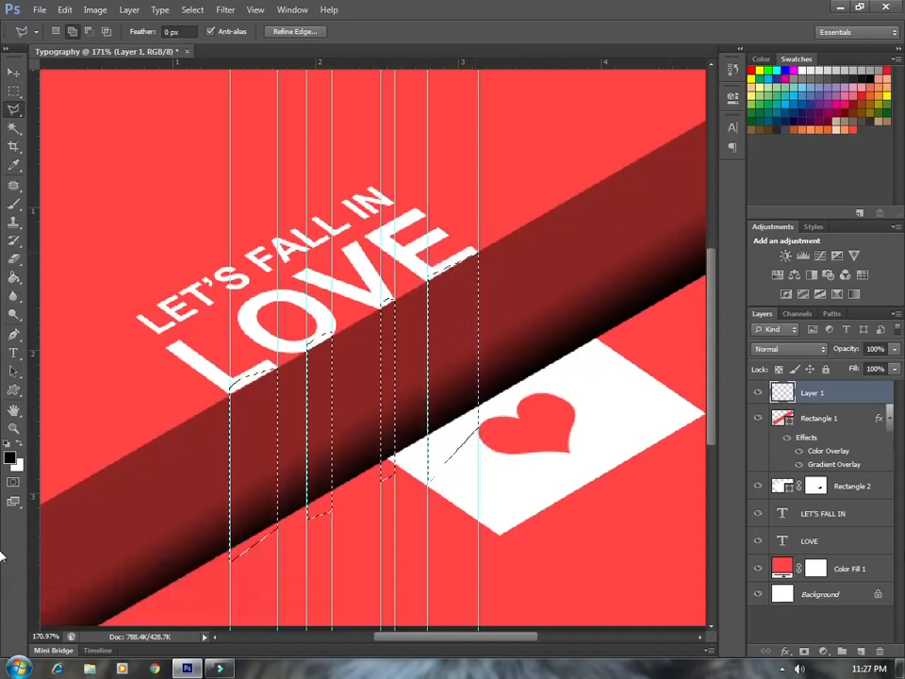
- Fill the four selected strips with a white Solid Color fill layer
{"action": "left_click", "coordinate": [823, 650]}
{"action": "left_click", "coordinate": [812, 345]}
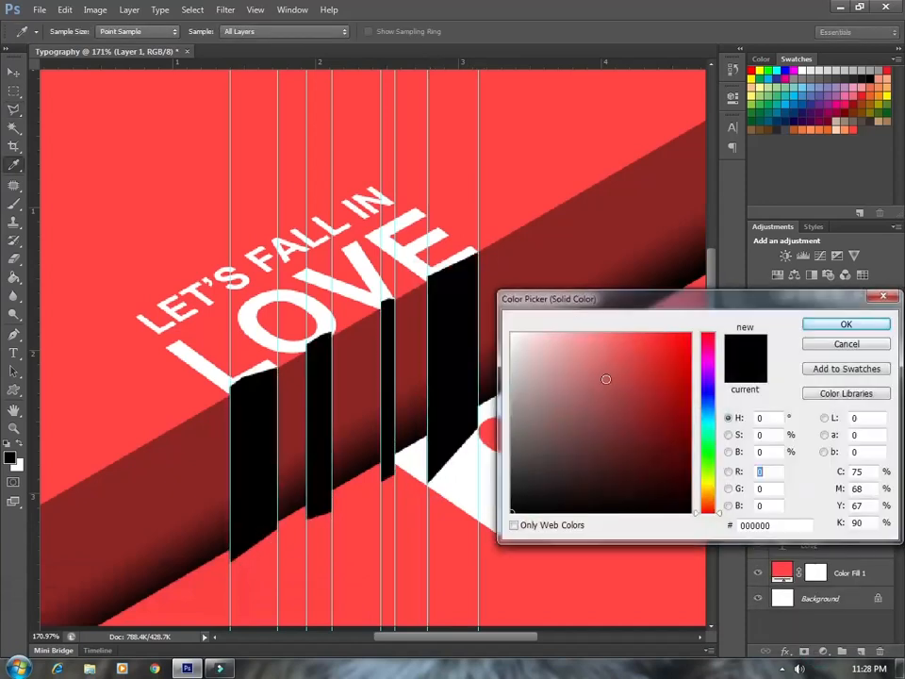
{"action": "left_click_drag", "start_coordinate": [603, 398], "coordinate": [451, 263]}
{"action": "left_click", "coordinate": [819, 326]}
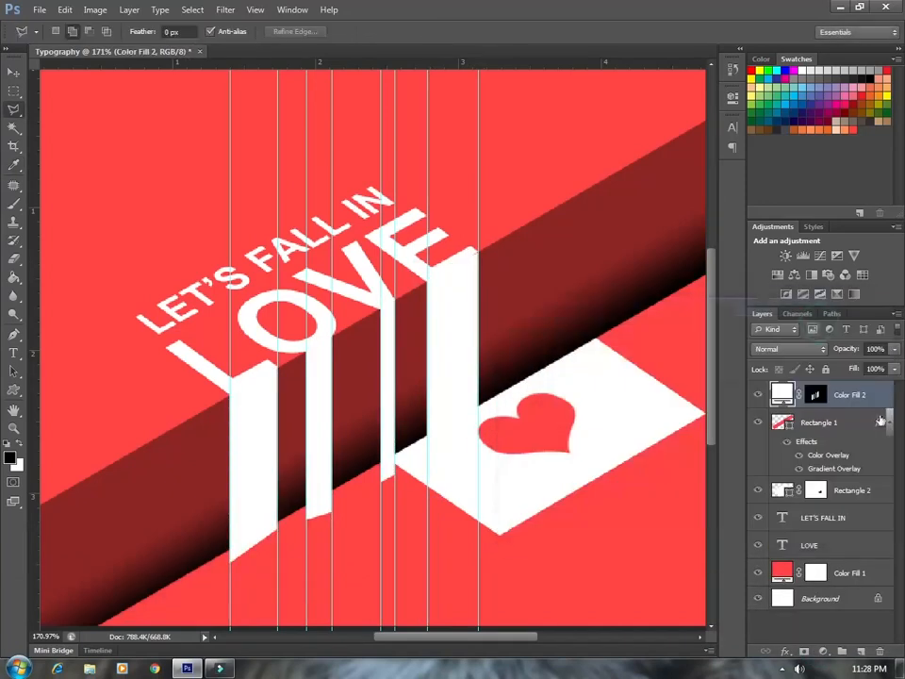
- Clip the white strips fill layer to the diagonal band layer, Rectangle 1
{"action": "key", "text": "alt+space"}
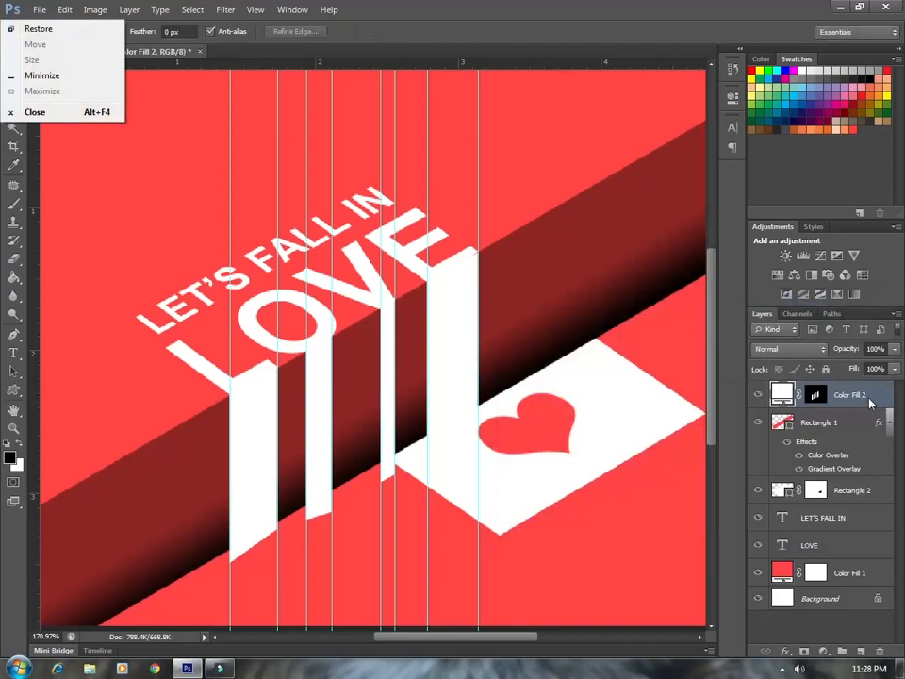
{"action": "left_click", "coordinate": [867, 408], "text": "alt"}
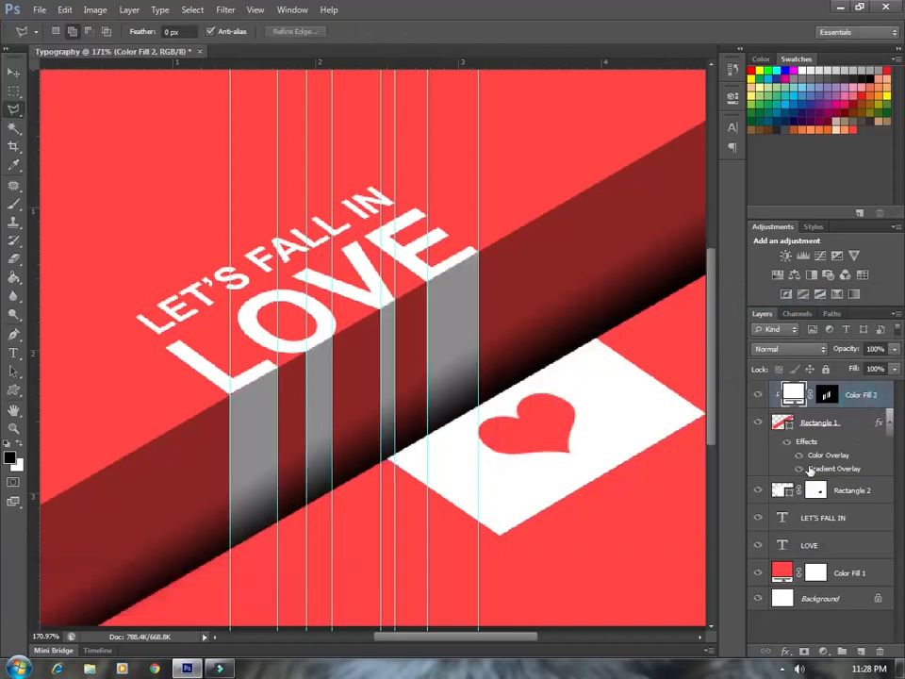
{"action": "key", "text": "ctrl+minus"}
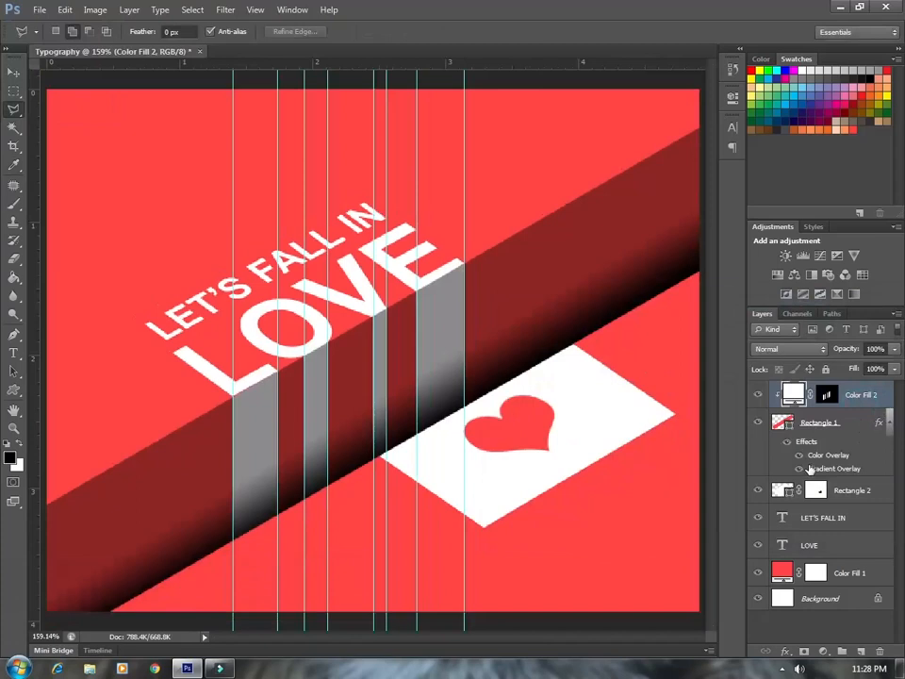
- Nudge the LOVE text layer down one increment so its base meets the band's upper edge, then deselect it
{"action": "scroll", "coordinate": [644, 424], "scroll_direction": "down", "scroll_amount": 6}
{"action": "scroll", "coordinate": [638, 424], "scroll_direction": "up", "scroll_amount": 2}
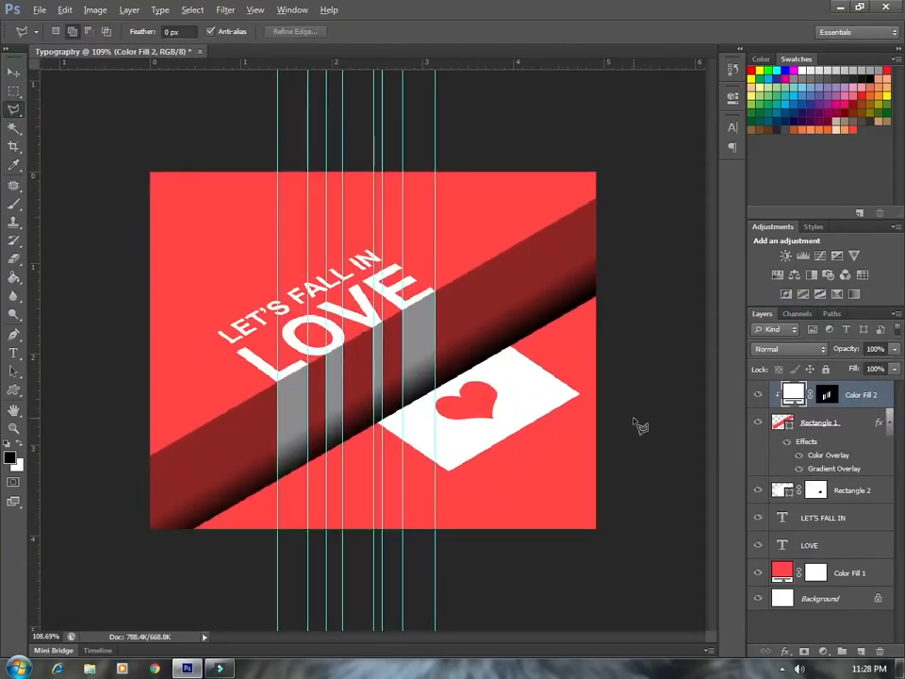
{"action": "scroll", "coordinate": [235, 415], "scroll_direction": "up", "scroll_amount": 8}
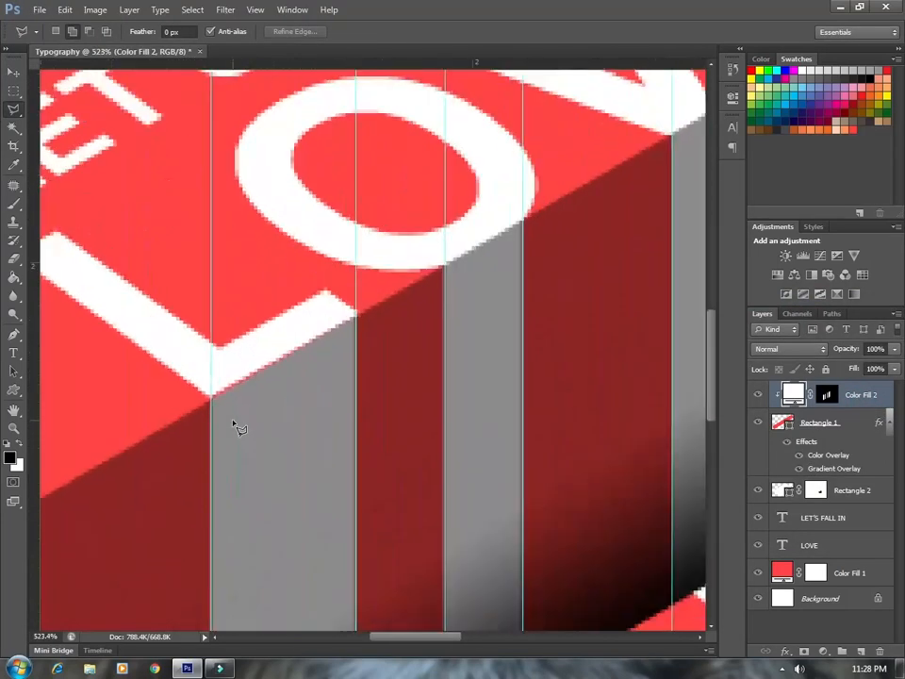
{"action": "left_click", "coordinate": [834, 544]}
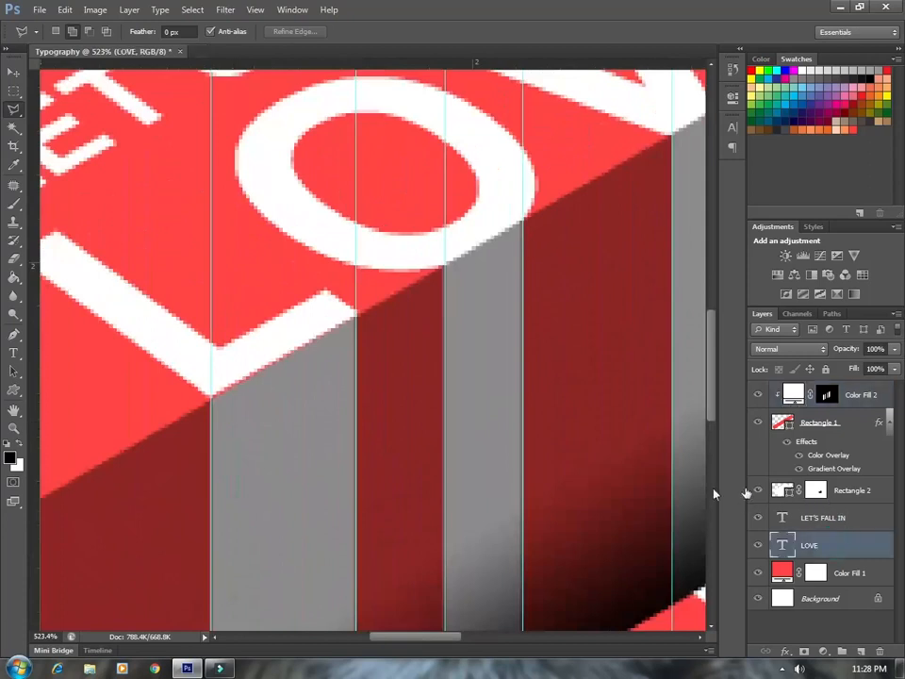
{"action": "left_click", "coordinate": [14, 74]}
{"action": "key", "text": "Down"}
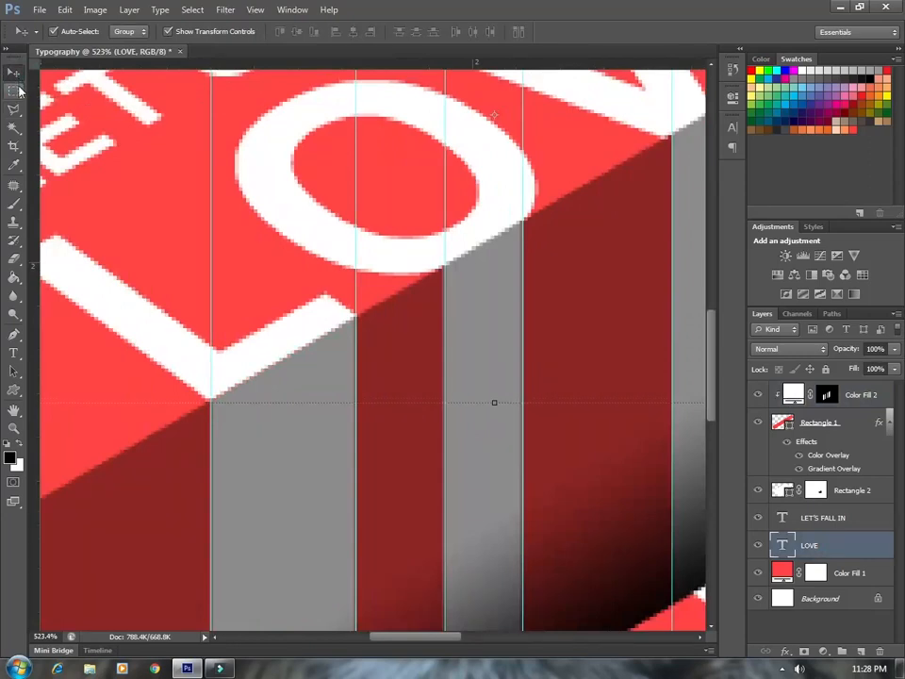
{"action": "key", "text": "ctrl+0"}
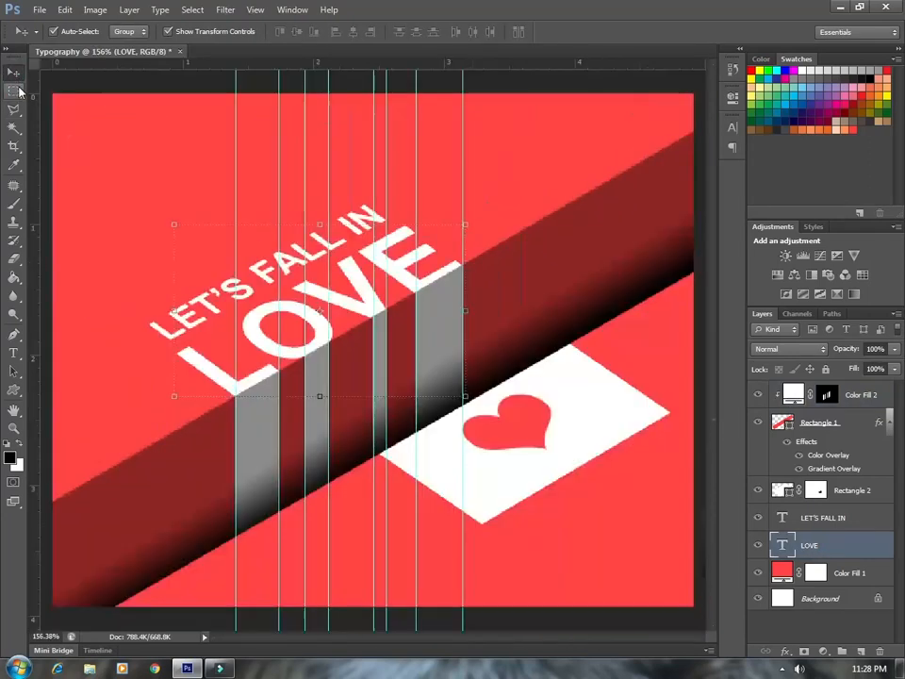
{"action": "left_click", "coordinate": [621, 83]}
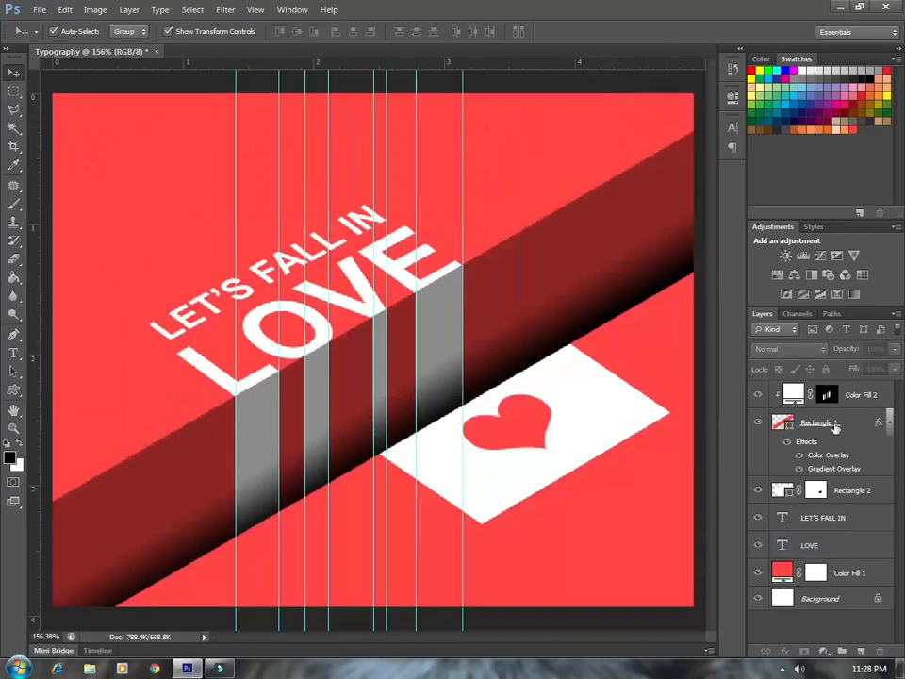
- Add a Gradient Fill layer above the strips layer, using the linear Color to Transparent gradient
{"action": "left_click", "coordinate": [873, 390]}
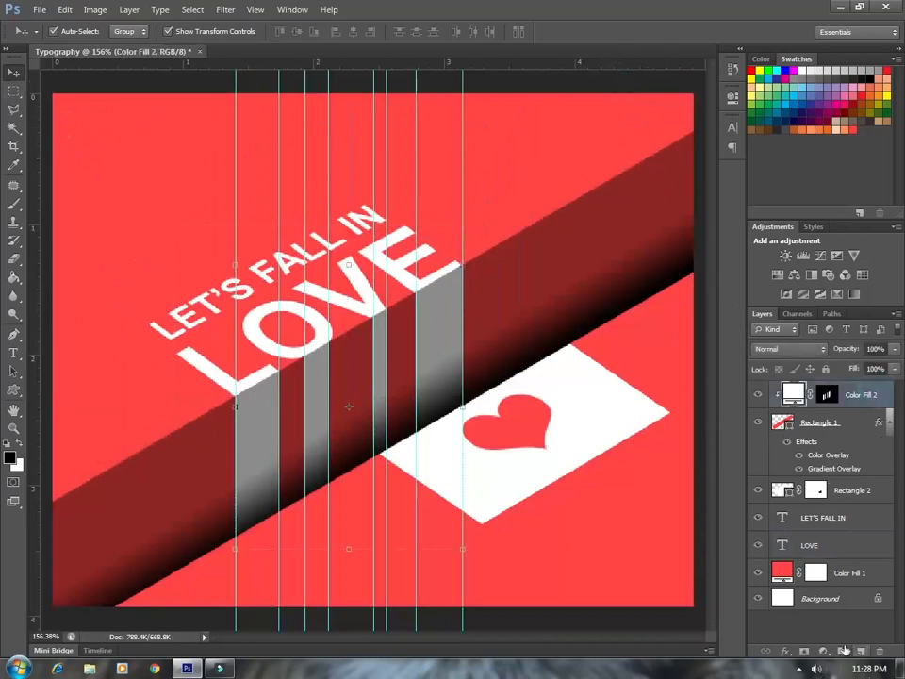
{"action": "left_click", "coordinate": [785, 652]}
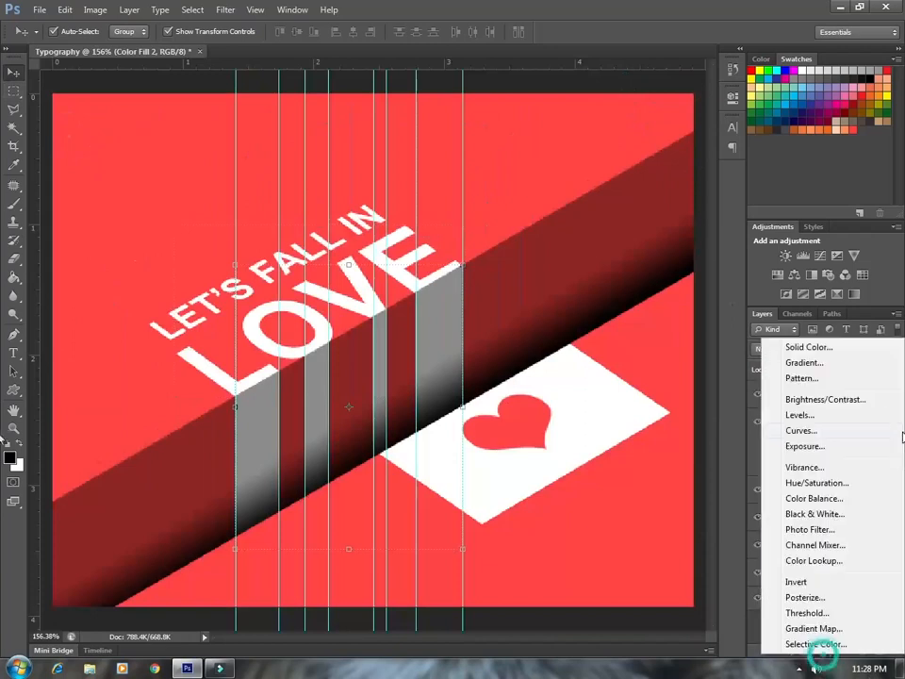
{"action": "left_click", "coordinate": [804, 363]}
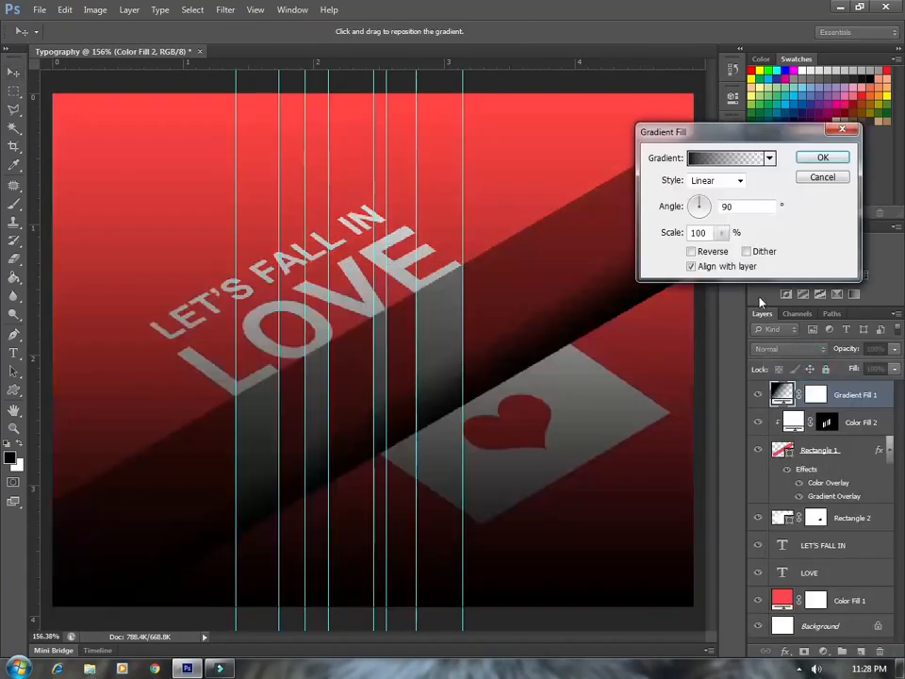
{"action": "left_click", "coordinate": [722, 160]}
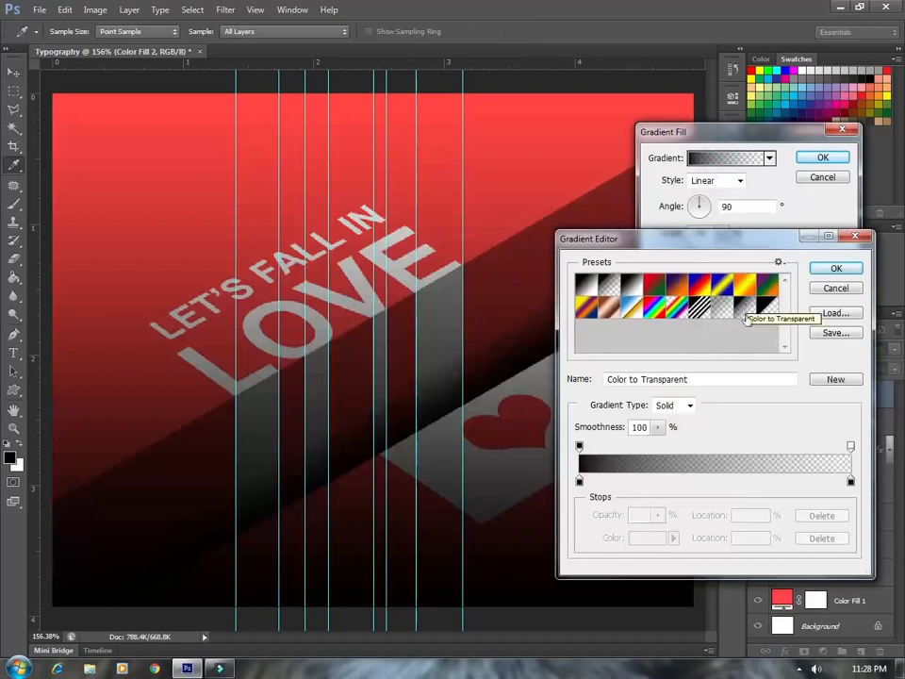
{"action": "left_click", "coordinate": [833, 270]}
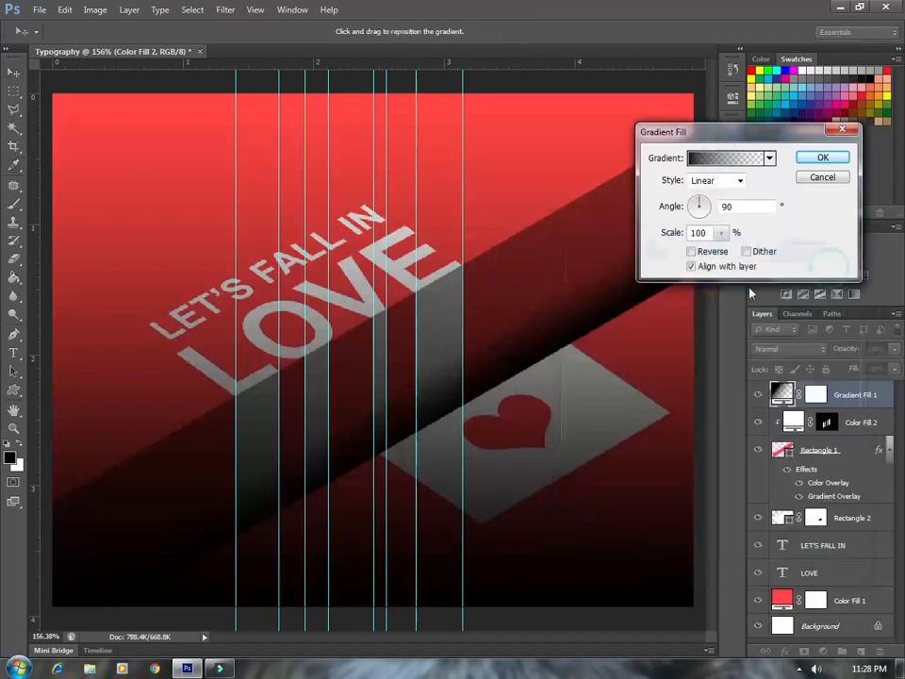
- Reverse the gradient fill and set its angle to about 36°
{"action": "left_click", "coordinate": [706, 252]}
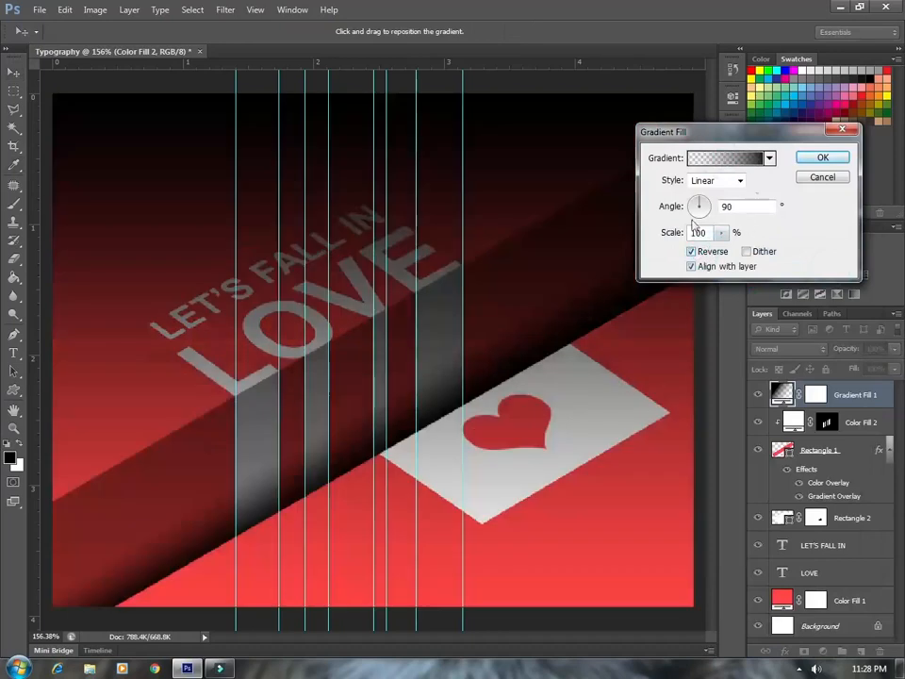
{"action": "mouse_move", "coordinate": [704, 205]}
{"action": "left_mouse_down"}
{"action": "mouse_move", "coordinate": [704, 198]}
{"action": "mouse_move", "coordinate": [709, 205]}
{"action": "left_mouse_up"}
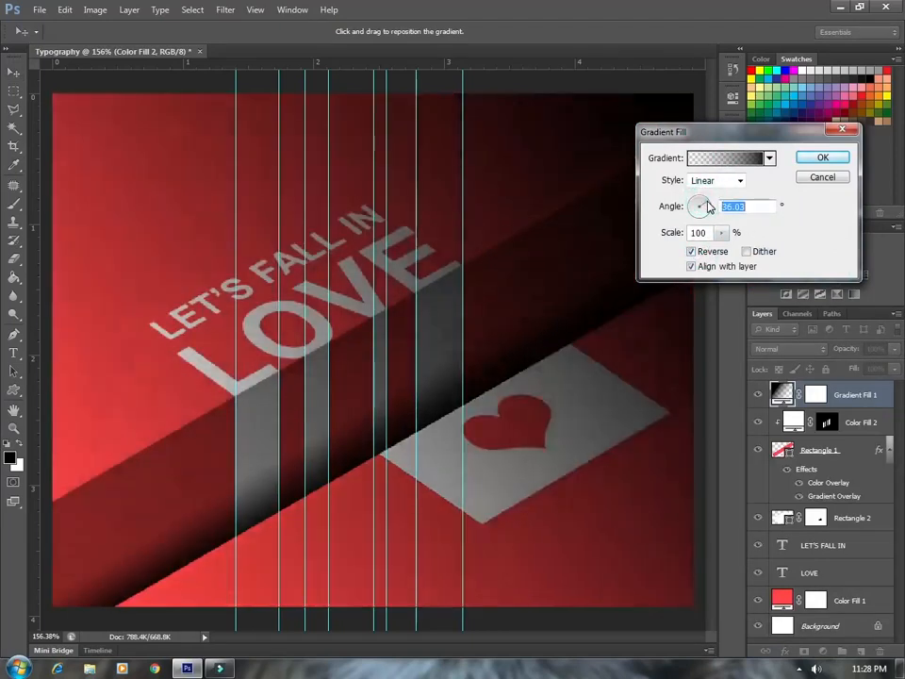
{"action": "left_click", "coordinate": [822, 158]}
- Set the gradient fill layer's blend mode to Color Burn and its opacity to 28%
{"action": "left_click", "coordinate": [799, 349]}
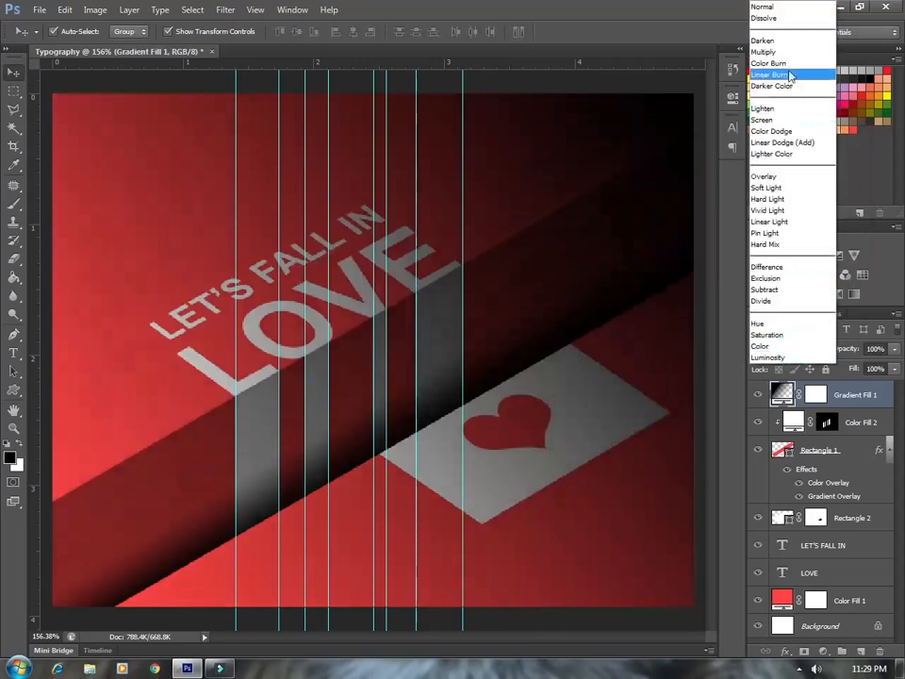
{"action": "left_click", "coordinate": [792, 66]}
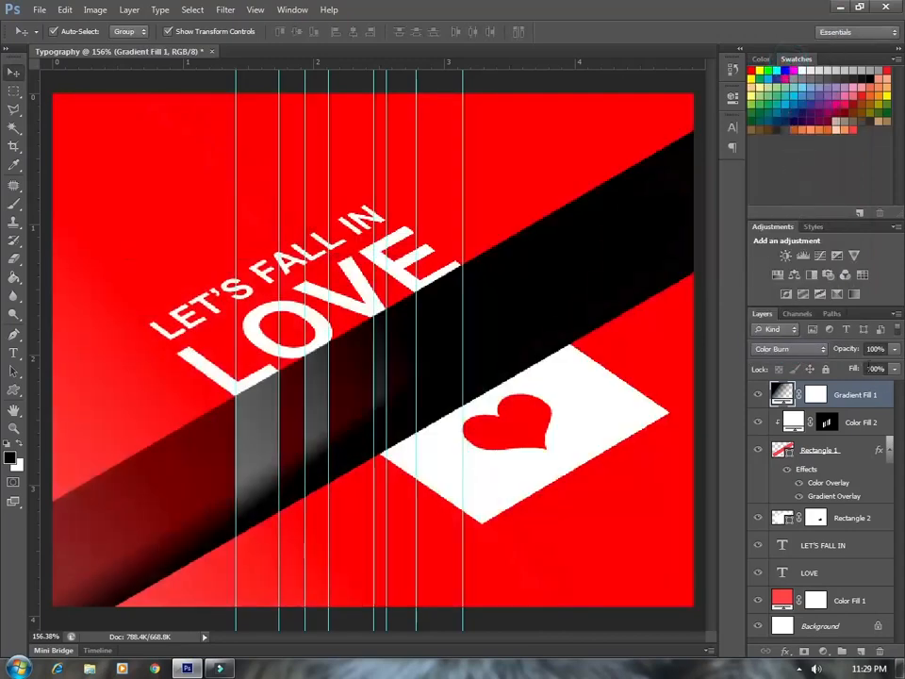
{"action": "left_click_drag", "start_coordinate": [846, 354], "coordinate": [795, 356]}
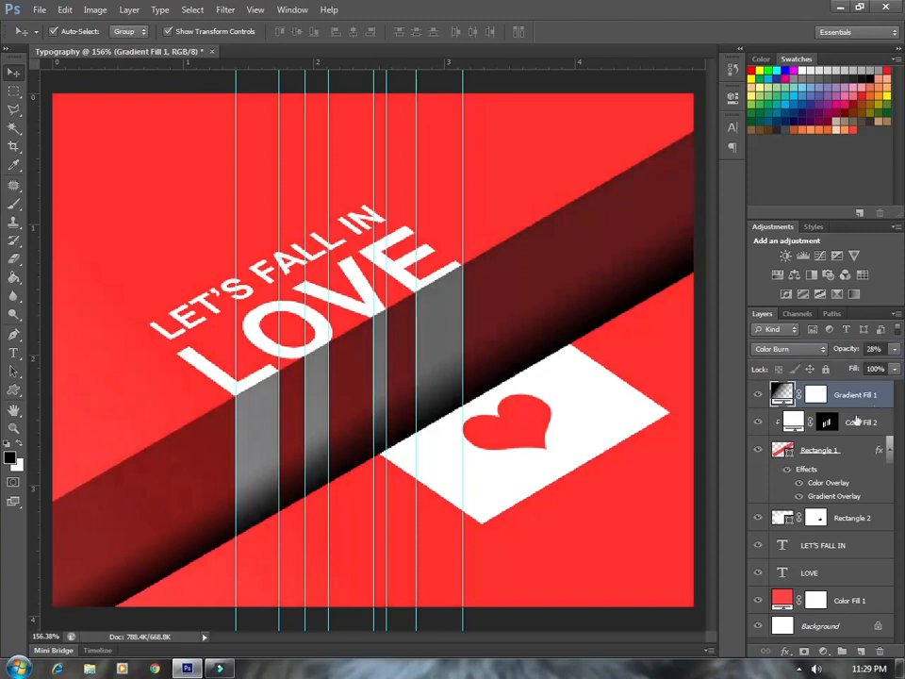
- Clear all the vertical guides from the finished typography design
{"action": "key", "text": "ctrl+plus"}
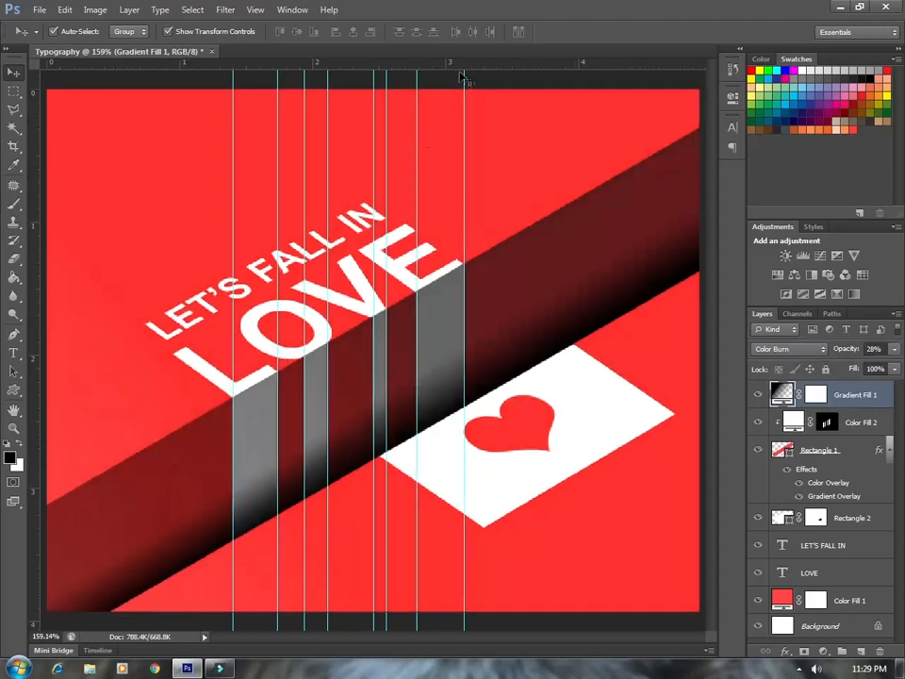
{"action": "left_click", "coordinate": [256, 10]}
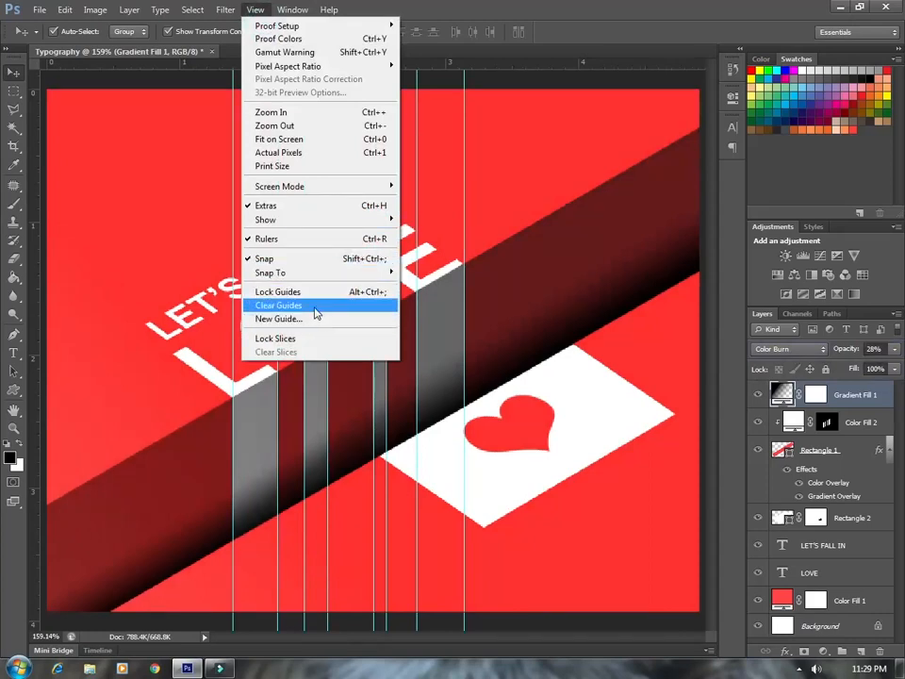
{"action": "left_click", "coordinate": [316, 308]}
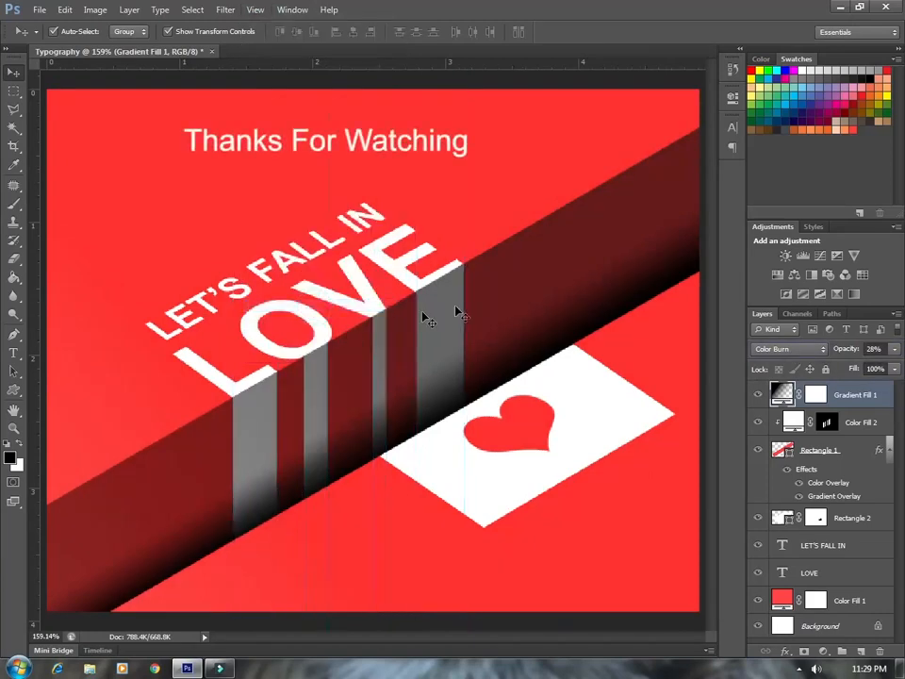